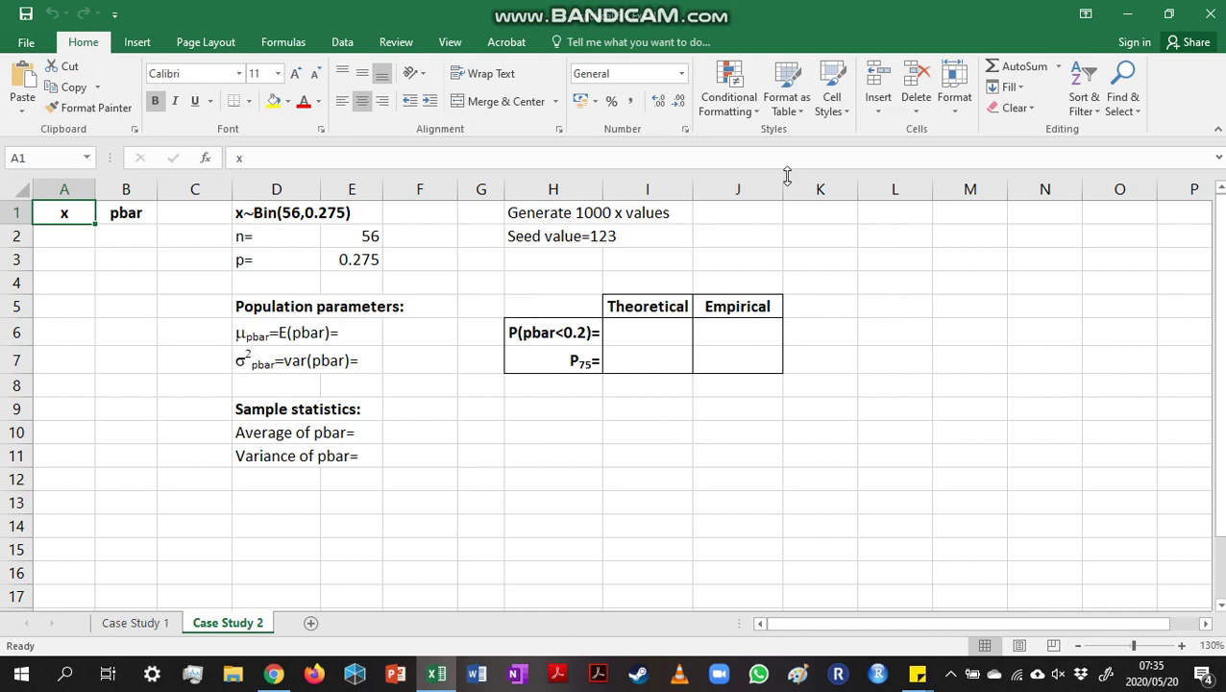
Step: Open the Random Number Generation tool from the data analysis tools
{"action": "left_click", "coordinate": [344, 42]}
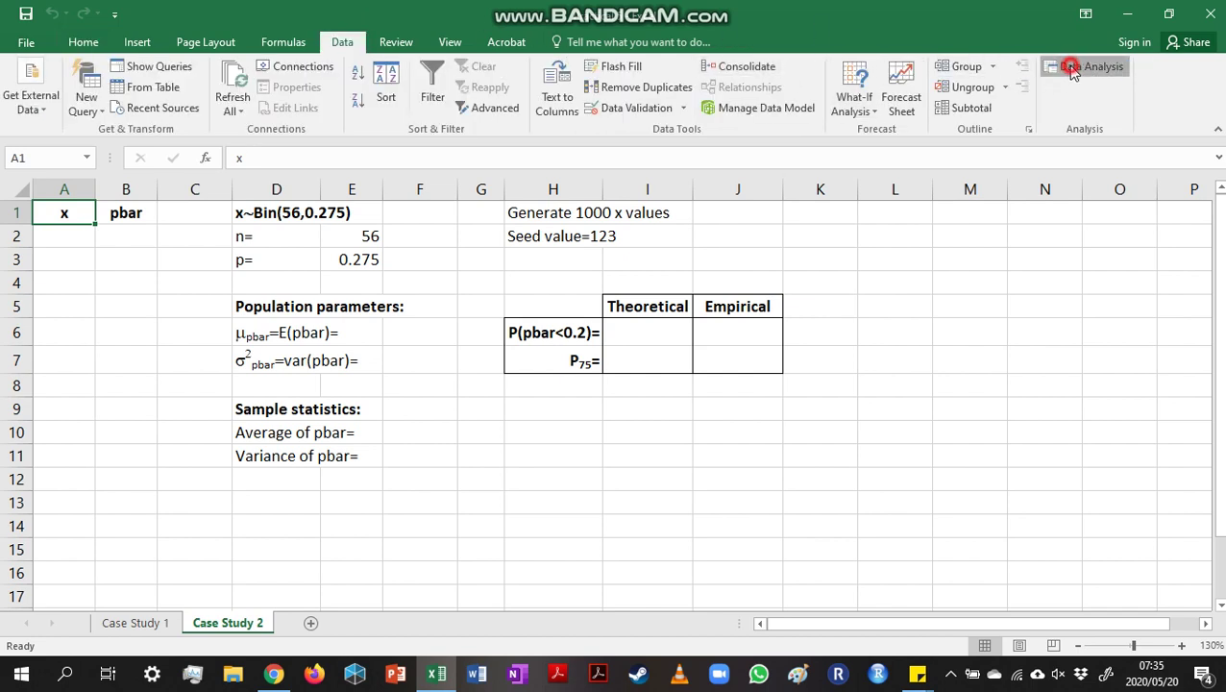
{"action": "left_click", "coordinate": [1072, 71]}
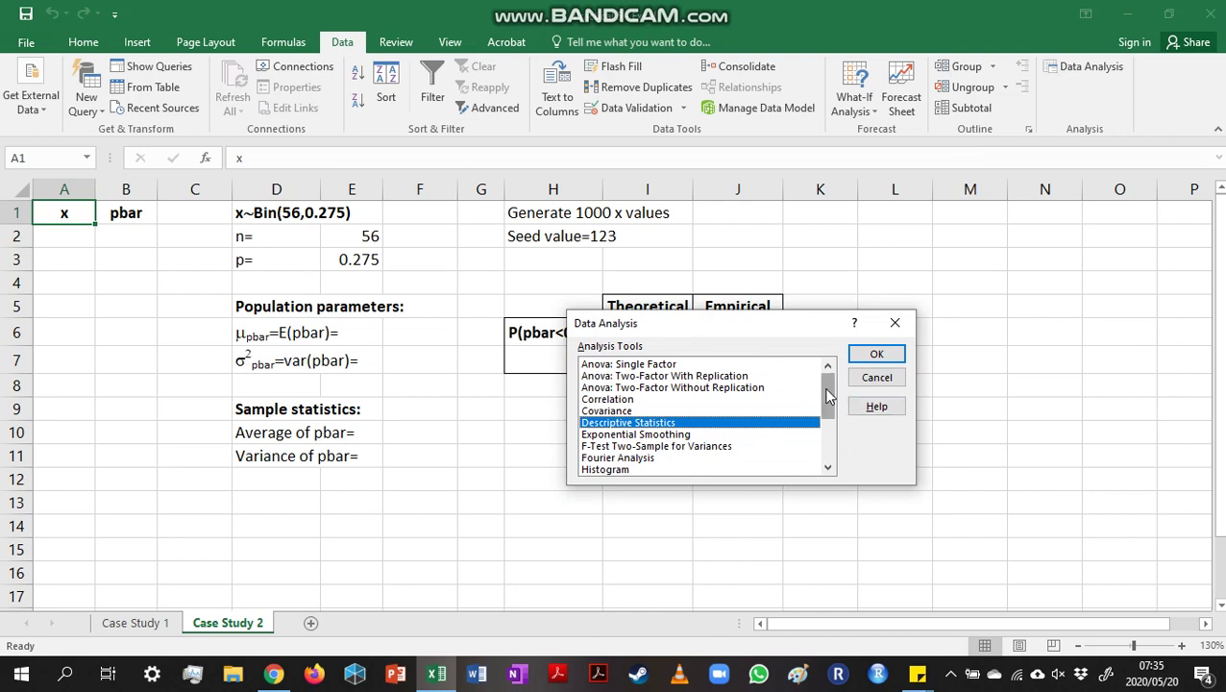
{"action": "left_click_drag", "start_coordinate": [828, 396], "coordinate": [832, 457]}
{"action": "left_click", "coordinate": [670, 388]}
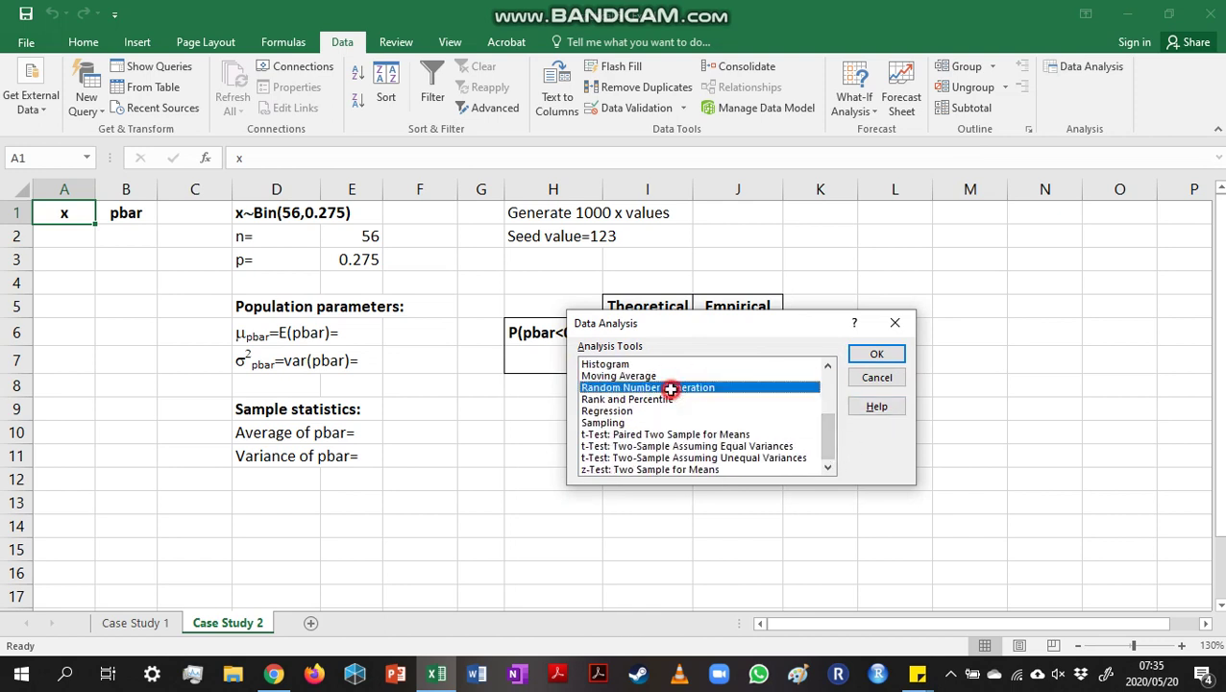
{"action": "double_click", "coordinate": [670, 388]}
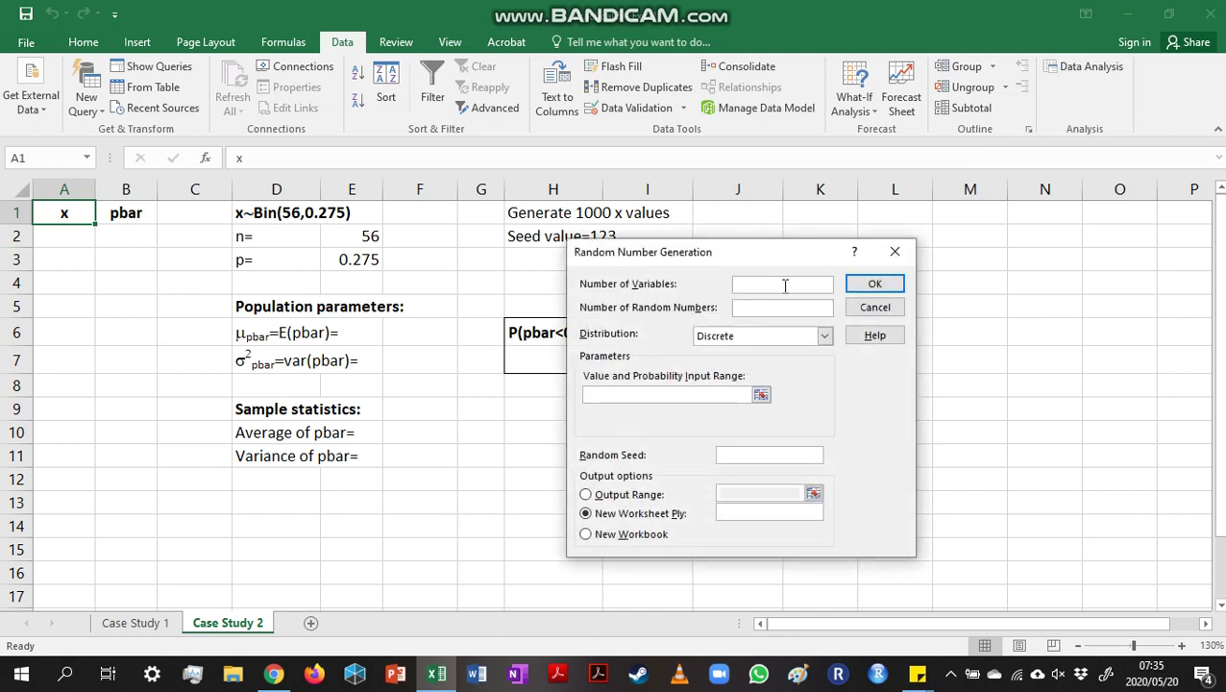
Step: Set up 1 variable with 1000 random numbers from a Binomial distribution with p value 0.275 and 56 trials
{"action": "type", "text": "1"}
{"action": "left_click", "coordinate": [762, 307]}
{"action": "type", "text": "1000"}
{"action": "left_click", "coordinate": [776, 334]}
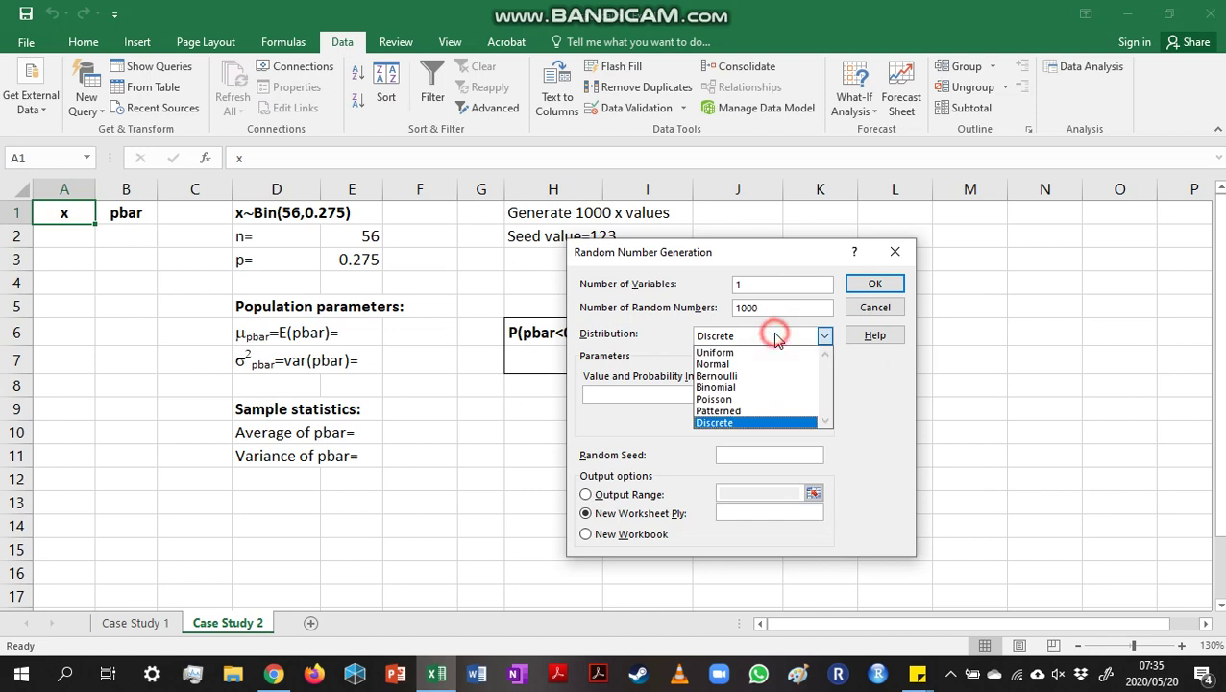
{"action": "left_click", "coordinate": [746, 388]}
{"action": "left_click", "coordinate": [701, 372]}
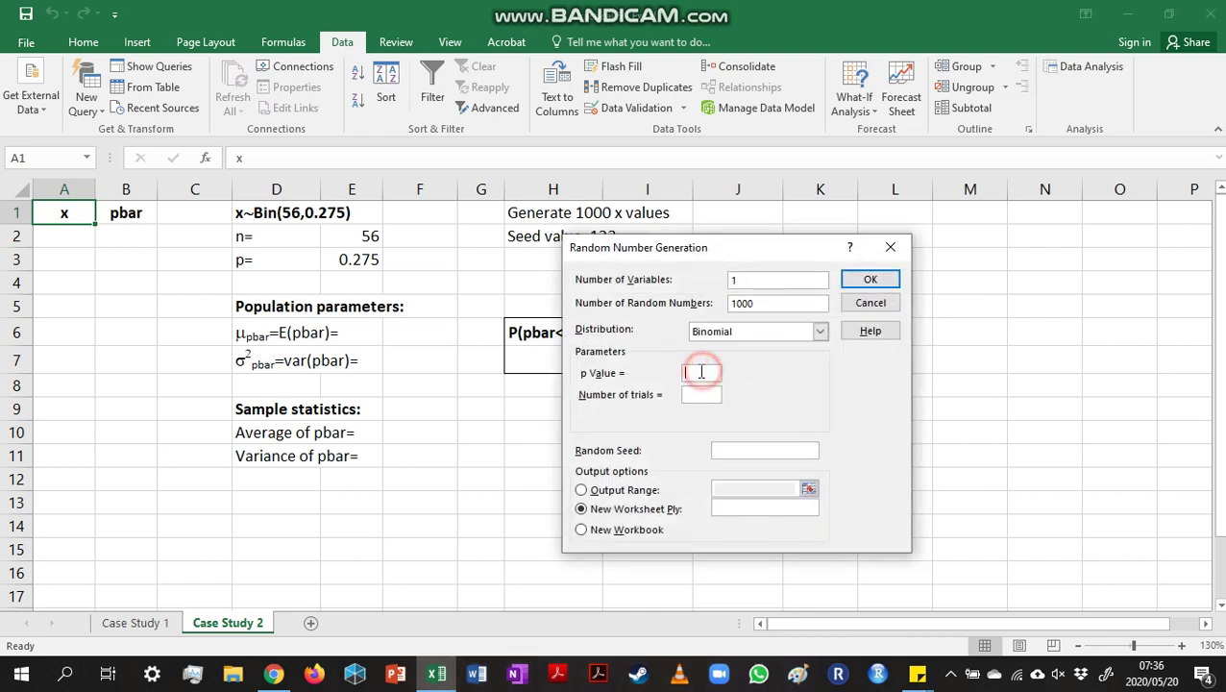
{"action": "type", "text": "0.275"}
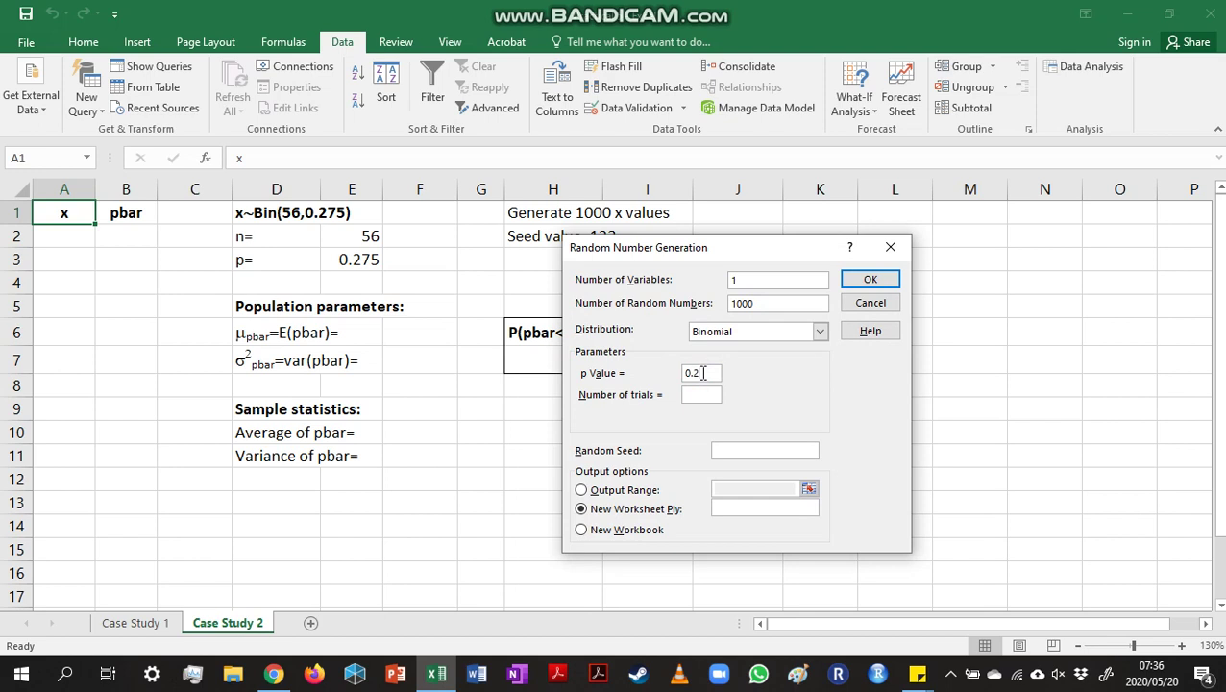
{"action": "left_click", "coordinate": [703, 393]}
Step: Set the random seed to 123 and the output range to $A$2, and generate the x values
{"action": "left_click", "coordinate": [761, 452]}
{"action": "type", "text": "123"}
{"action": "left_click", "coordinate": [580, 491]}
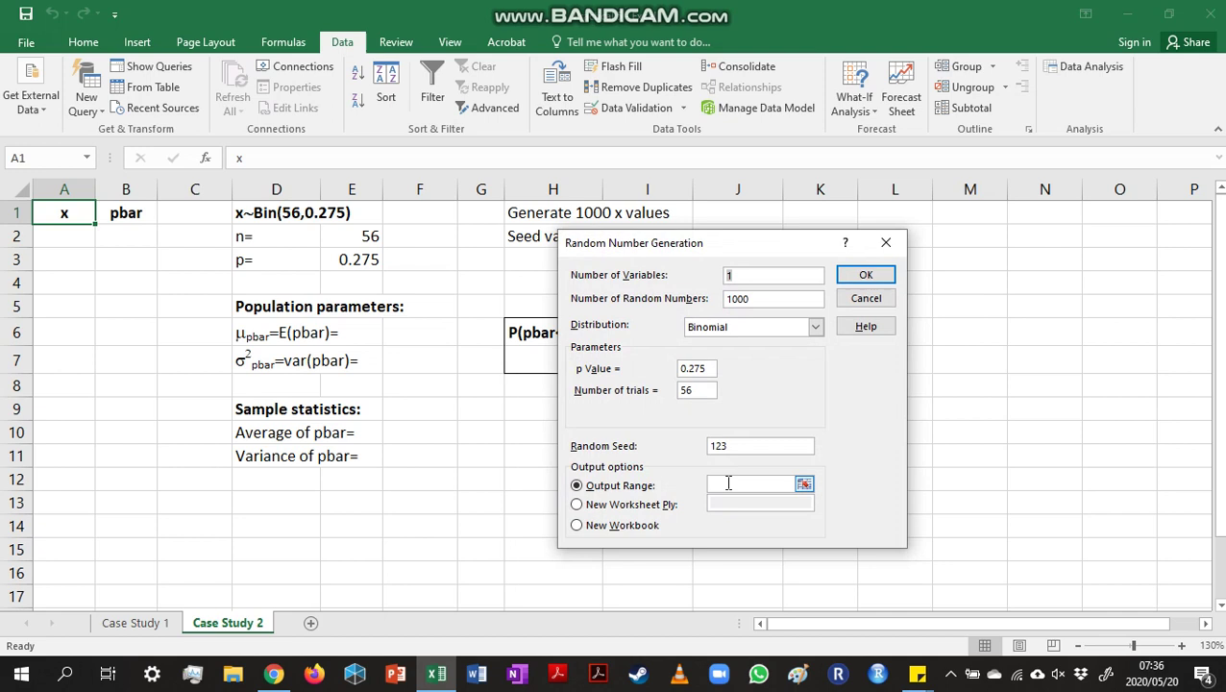
{"action": "left_click", "coordinate": [725, 480]}
{"action": "left_click", "coordinate": [78, 236]}
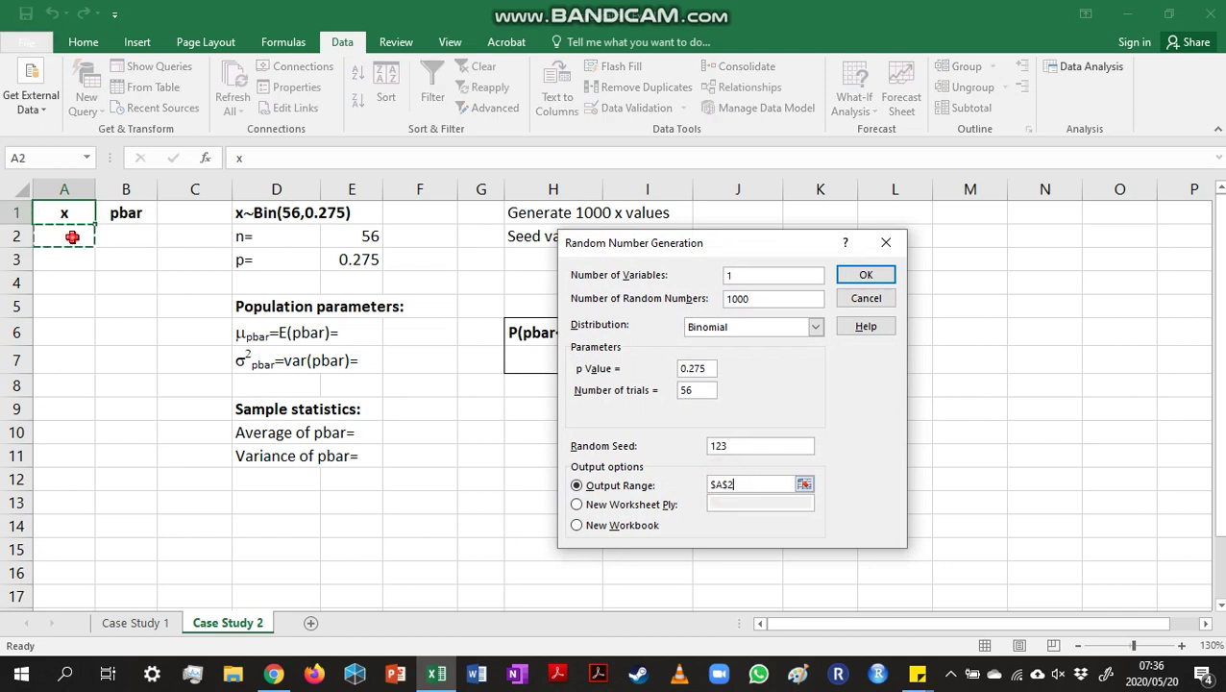
{"action": "left_click", "coordinate": [866, 275]}
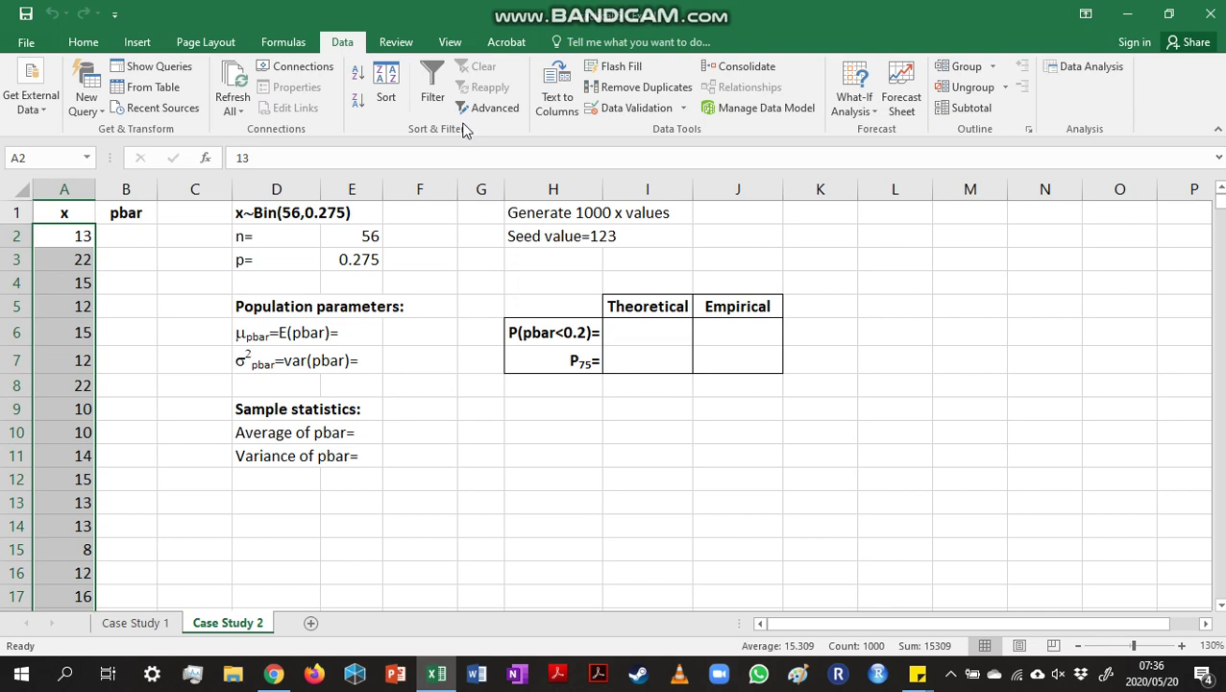
Step: Enter the formula =A2/$E$2 in cell B2 to calculate the first pbar value
{"action": "left_click", "coordinate": [132, 240]}
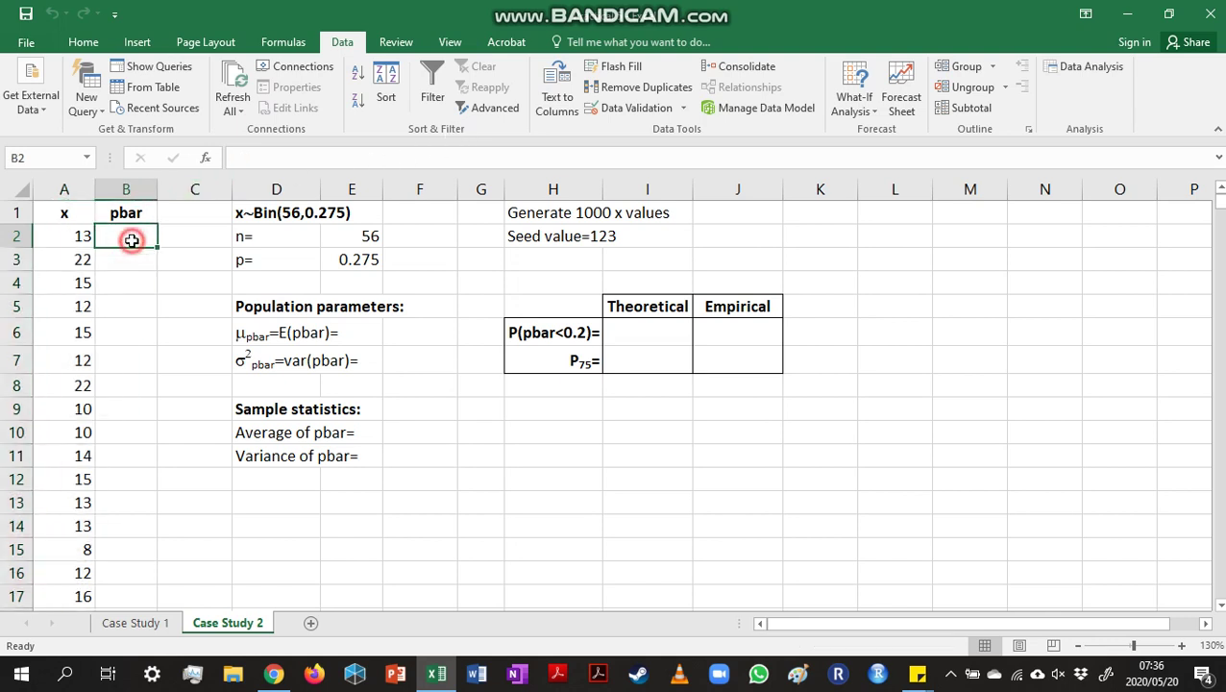
{"action": "type", "text": "="}
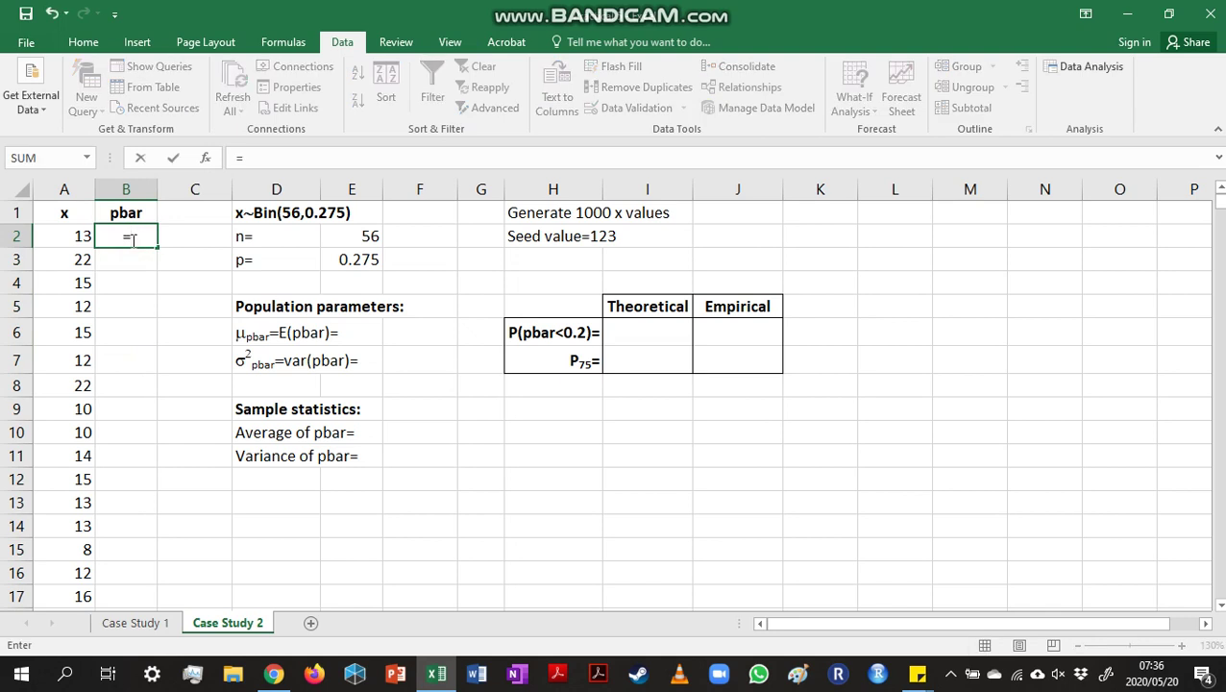
{"action": "left_click", "coordinate": [81, 237]}
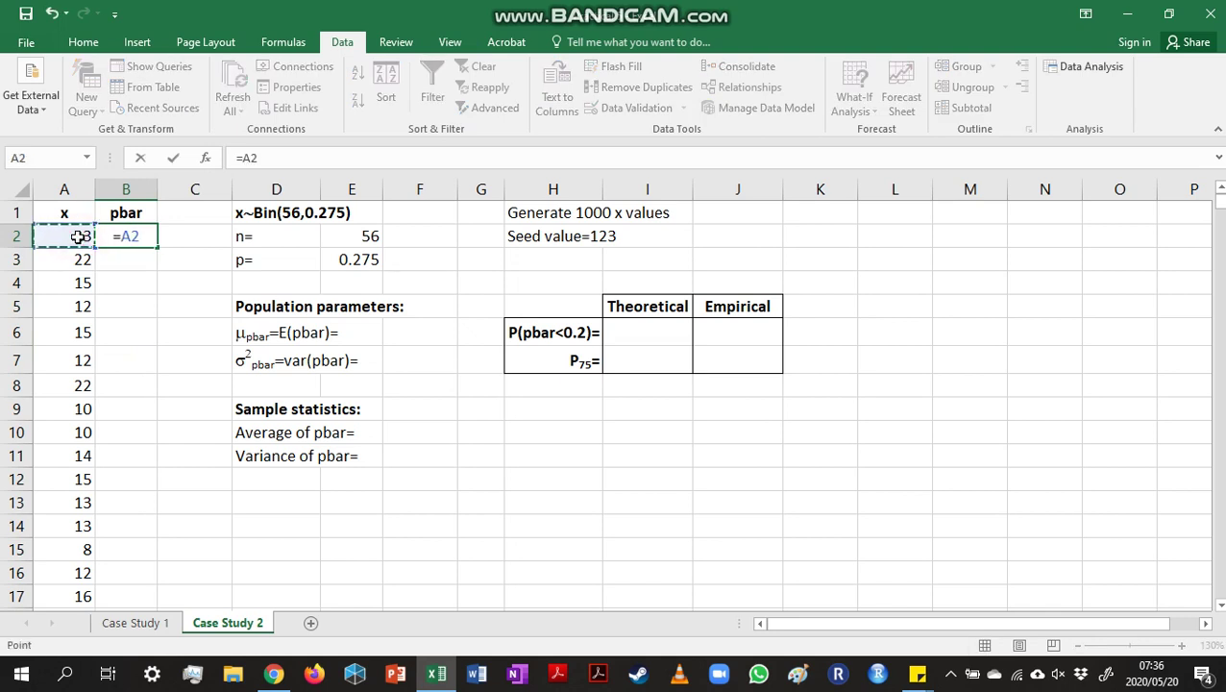
{"action": "type", "text": "/"}
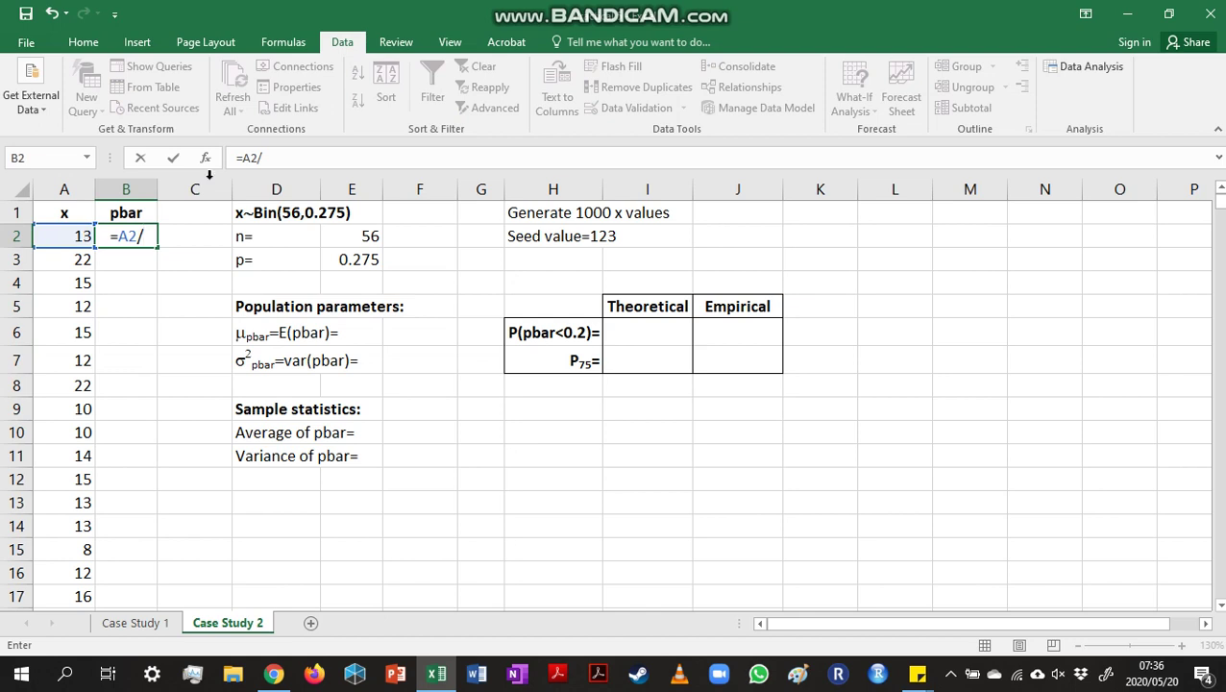
{"action": "left_click", "coordinate": [372, 235]}
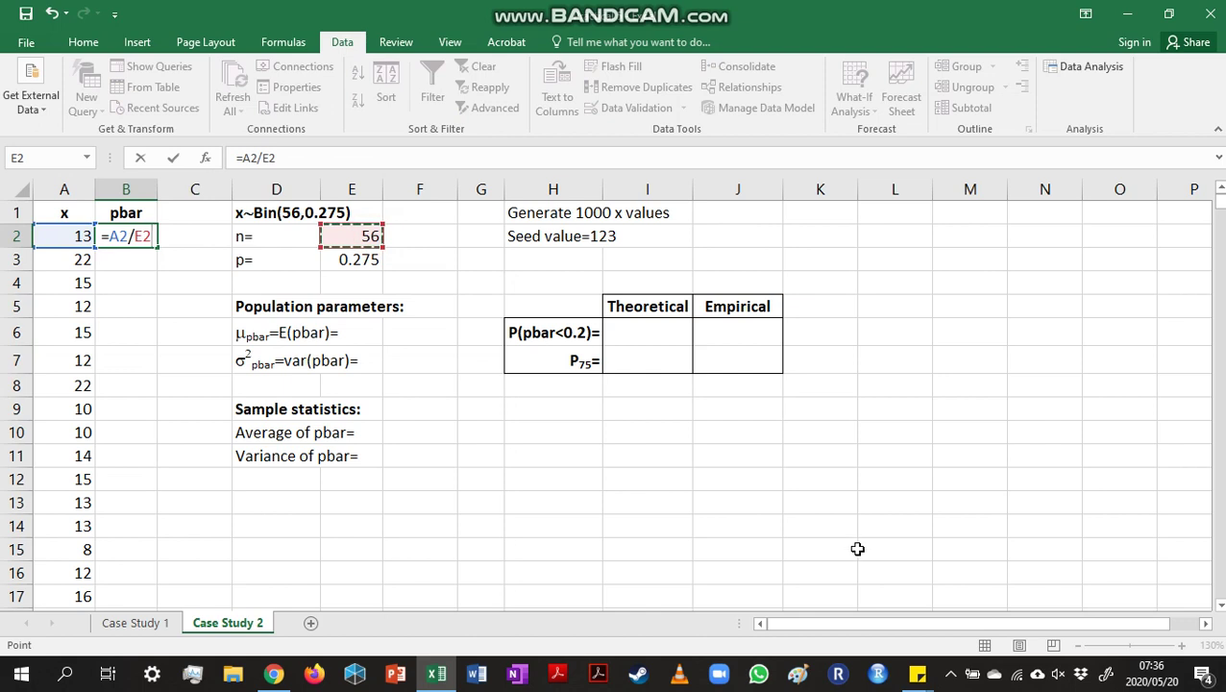
{"action": "key", "text": "F4"}
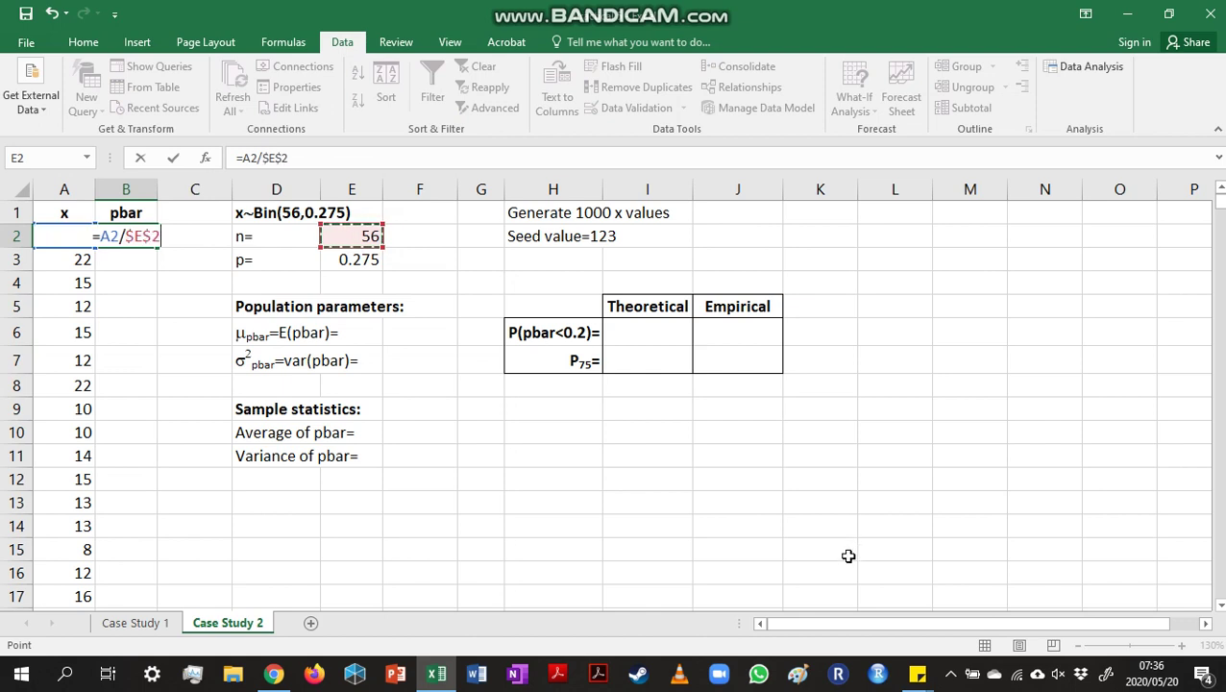
{"action": "key", "text": "Return"}
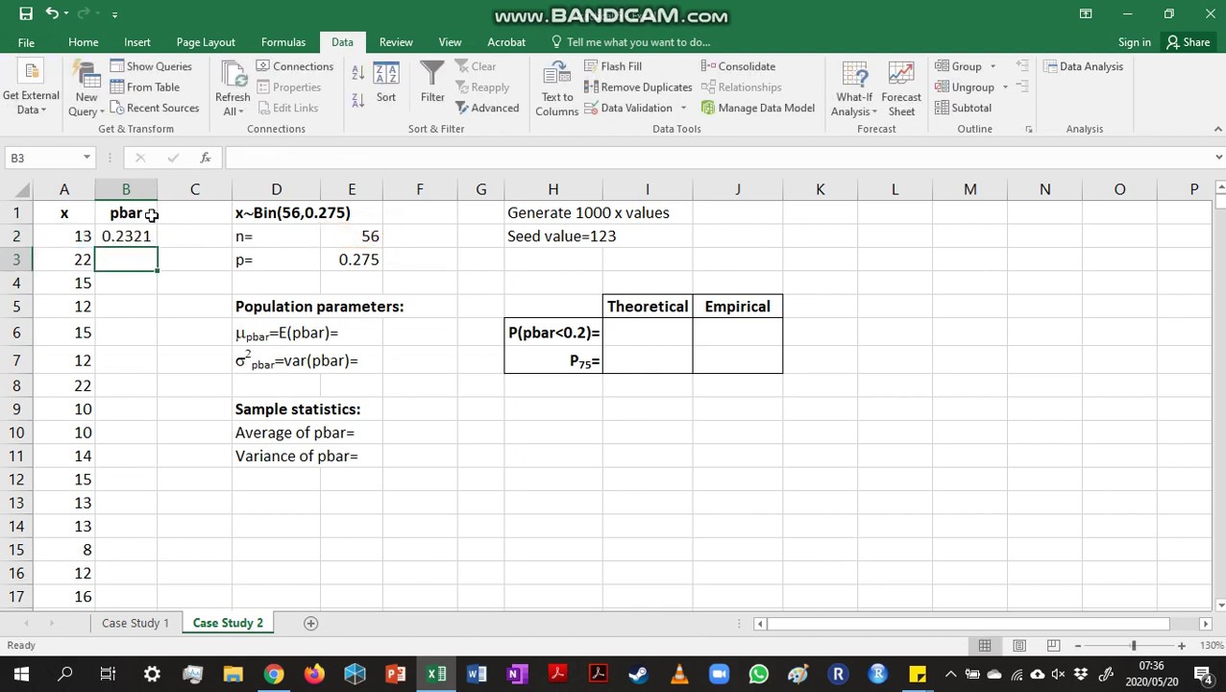
Step: Fill the pbar formula from B2 down alongside all x values and check the copied formula in B8
{"action": "left_click", "coordinate": [147, 238]}
{"action": "double_click", "coordinate": [154, 249]}
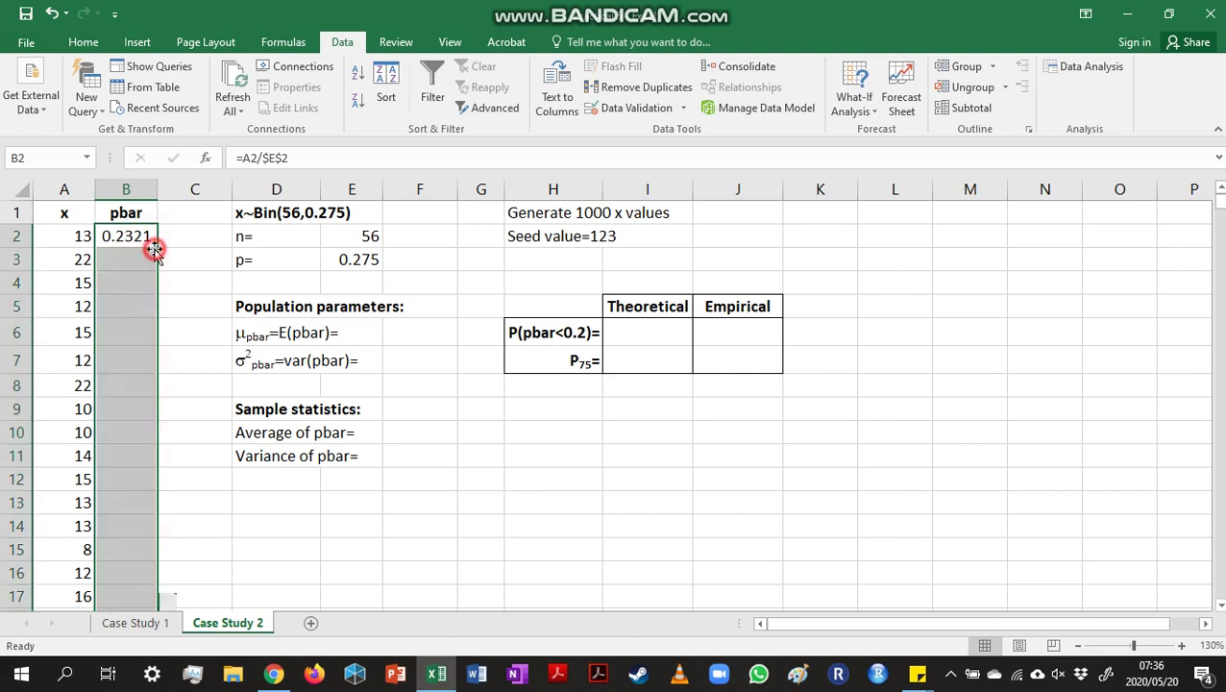
{"action": "double_click", "coordinate": [117, 387]}
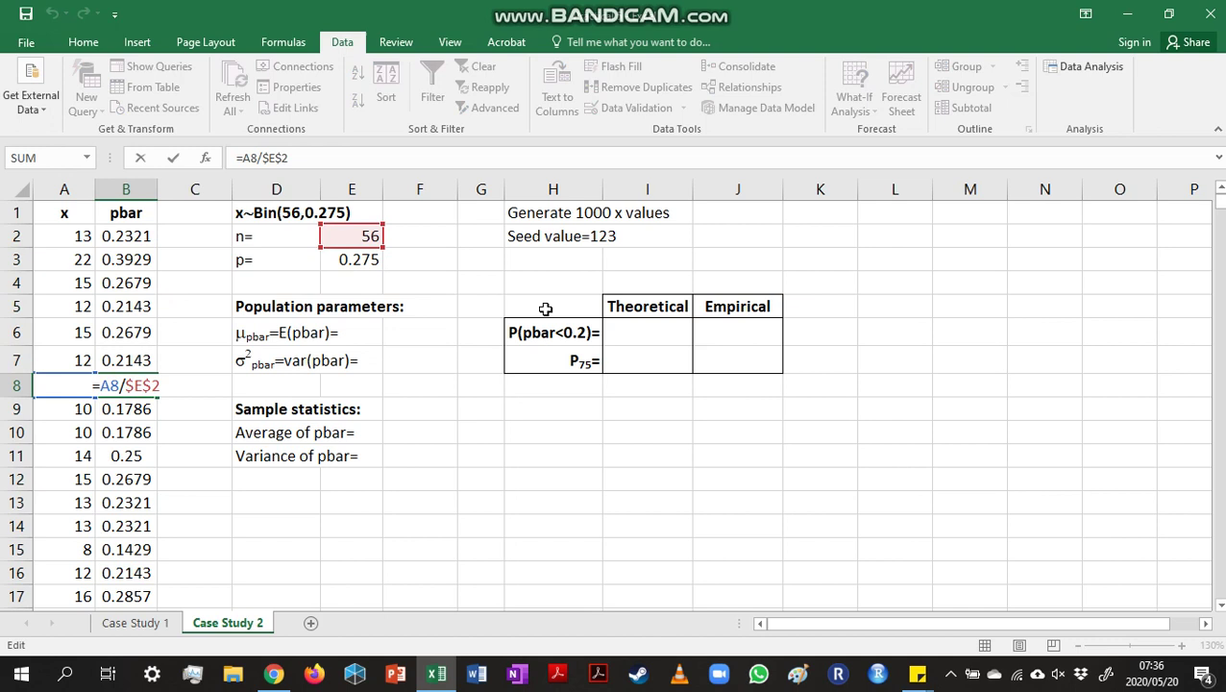
{"action": "key", "text": "Return"}
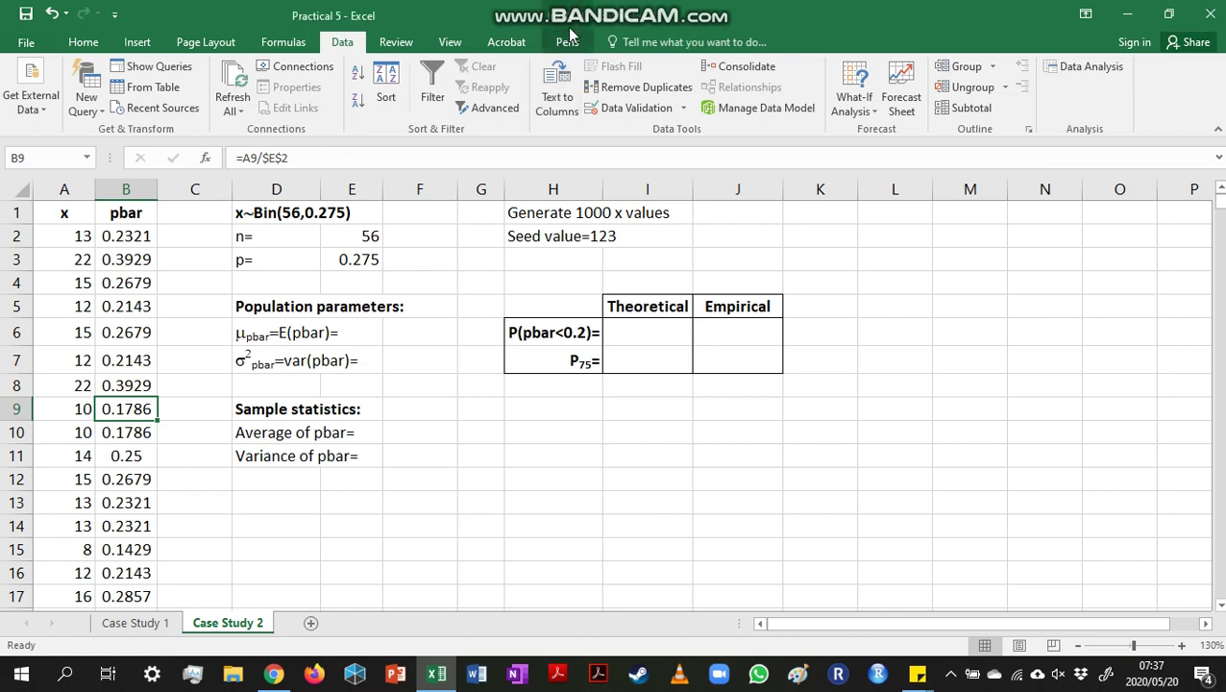
Step: Handwrite the approximate distribution p̄ ~ N(p, p(1-p)/n) in green ink below the Theoretical/Empirical table
{"action": "left_click", "coordinate": [573, 46]}
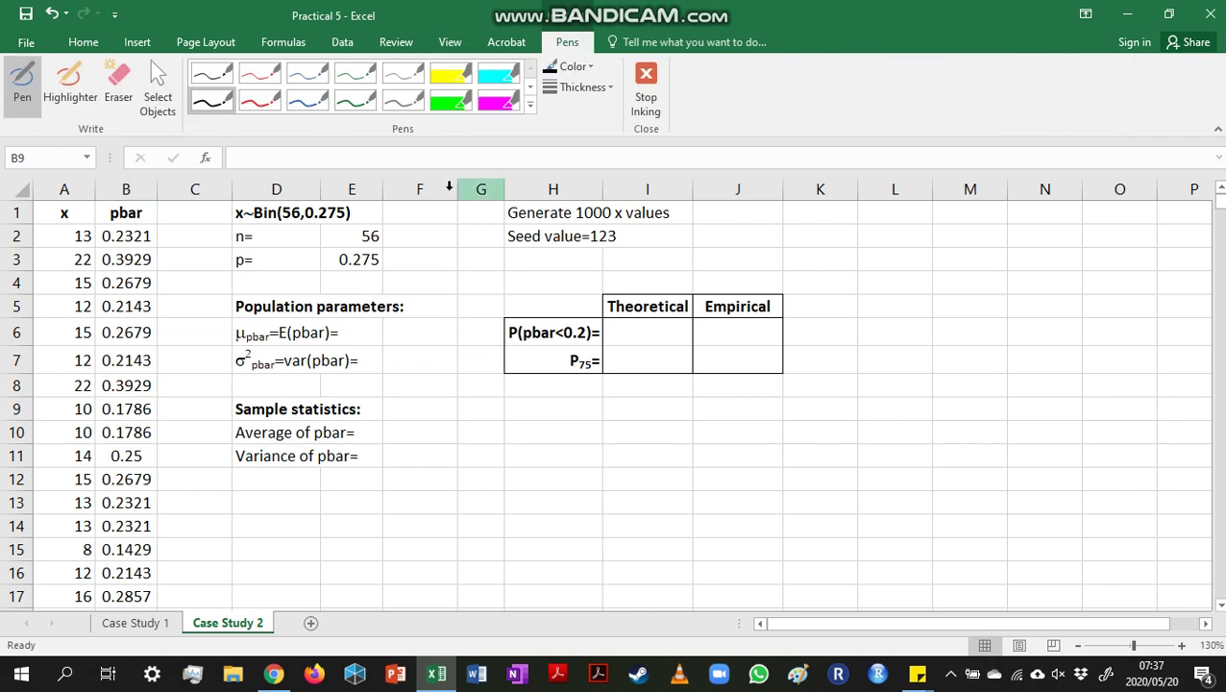
{"action": "left_click", "coordinate": [355, 100]}
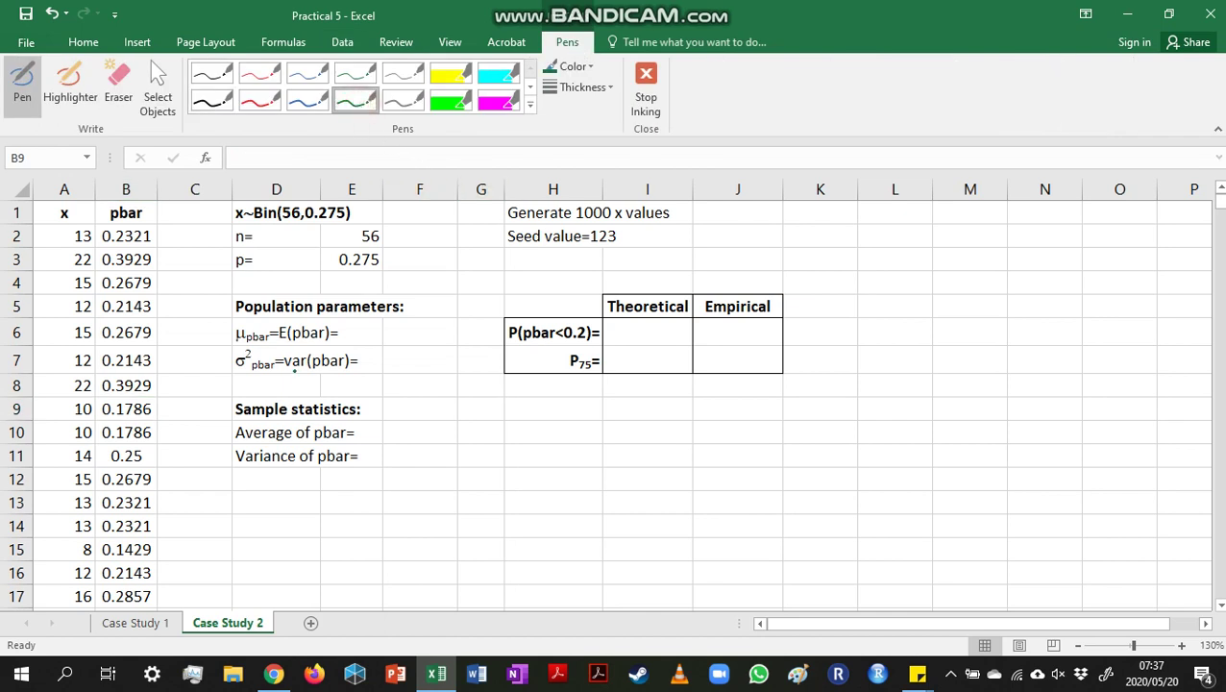
{"action": "mouse_move", "coordinate": [538, 429]}
{"action": "left_mouse_down"}
{"action": "mouse_move", "coordinate": [543, 453]}
{"action": "mouse_move", "coordinate": [554, 416]}
{"action": "mouse_move", "coordinate": [597, 414]}
{"action": "mouse_move", "coordinate": [613, 439]}
{"action": "mouse_move", "coordinate": [651, 393]}
{"action": "mouse_move", "coordinate": [663, 446]}
{"action": "mouse_move", "coordinate": [716, 440]}
{"action": "left_mouse_up"}
{"action": "mouse_move", "coordinate": [746, 390]}
{"action": "left_mouse_down"}
{"action": "mouse_move", "coordinate": [747, 407]}
{"action": "mouse_move", "coordinate": [805, 401]}
{"action": "left_mouse_up"}
{"action": "left_click_drag", "start_coordinate": [806, 386], "coordinate": [823, 409]}
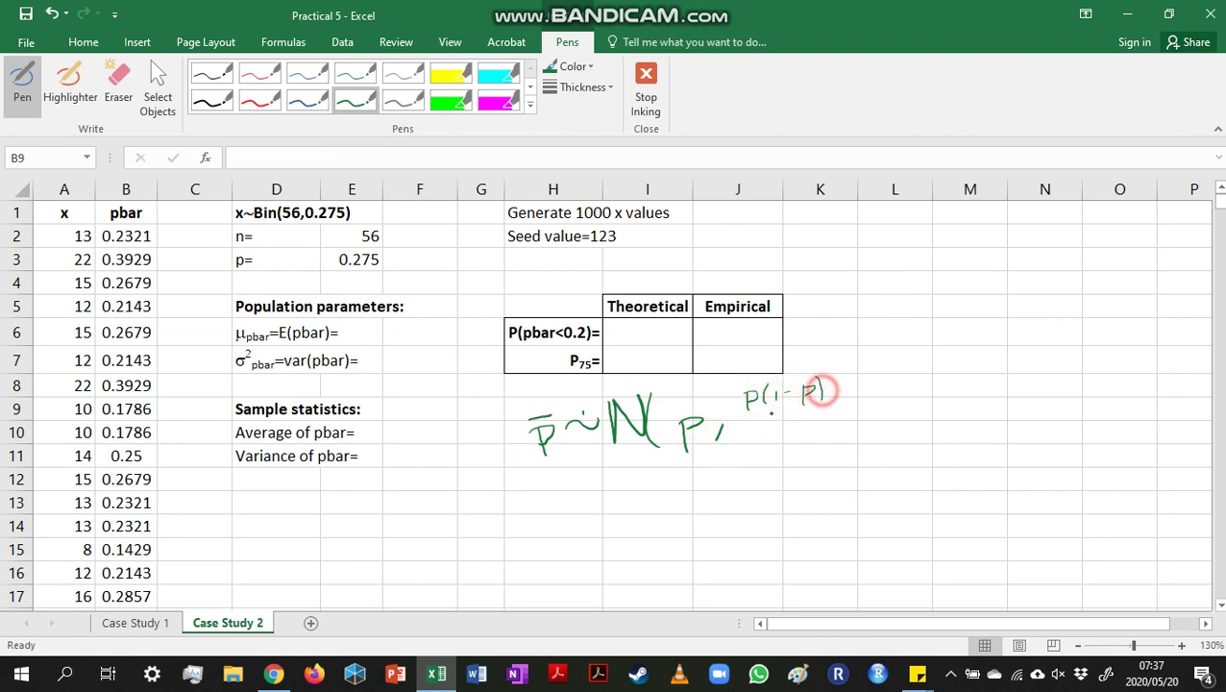
{"action": "mouse_move", "coordinate": [745, 413]}
{"action": "left_mouse_down"}
{"action": "mouse_move", "coordinate": [826, 411]}
{"action": "mouse_move", "coordinate": [792, 438]}
{"action": "mouse_move", "coordinate": [813, 438]}
{"action": "left_mouse_up"}
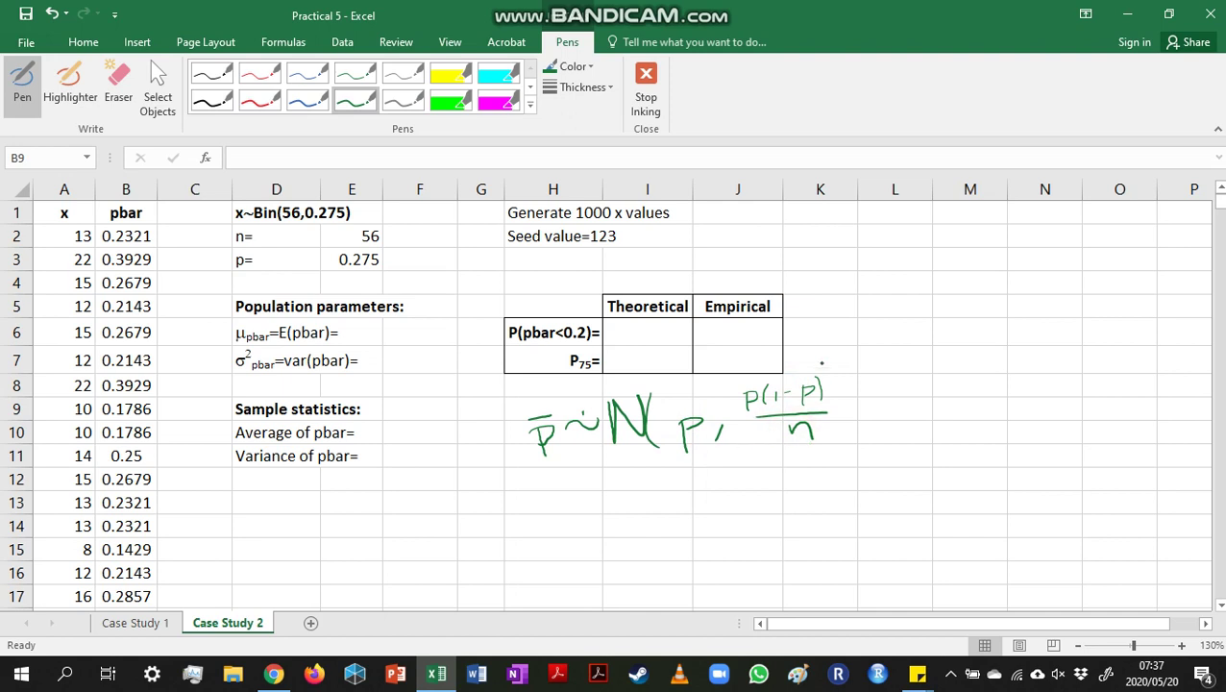
{"action": "left_click_drag", "start_coordinate": [823, 354], "coordinate": [842, 456]}
Step: Handwrite the conditions np ≥ 5 and n(1-p) ≥ 5 below the distribution and stop inking
{"action": "left_click_drag", "start_coordinate": [593, 526], "coordinate": [687, 507]}
{"action": "mouse_move", "coordinate": [612, 576]}
{"action": "left_mouse_down"}
{"action": "mouse_move", "coordinate": [673, 557]}
{"action": "mouse_move", "coordinate": [686, 566]}
{"action": "mouse_move", "coordinate": [704, 547]}
{"action": "mouse_move", "coordinate": [749, 551]}
{"action": "left_mouse_up"}
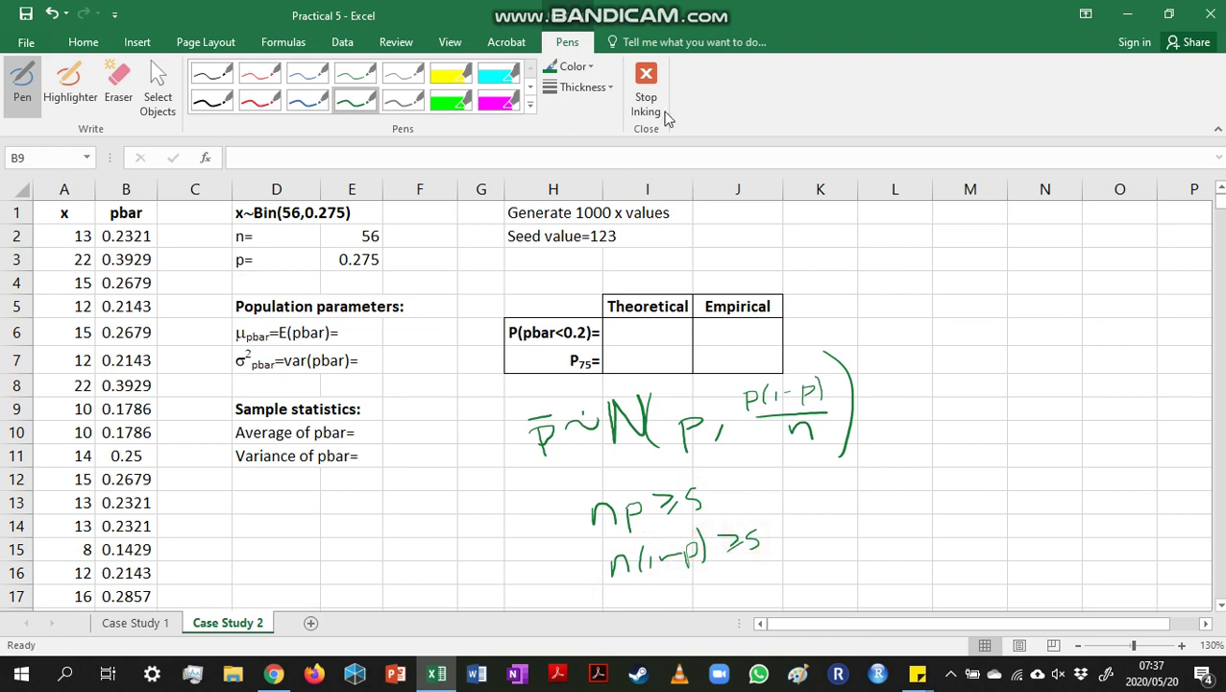
{"action": "left_click", "coordinate": [659, 103]}
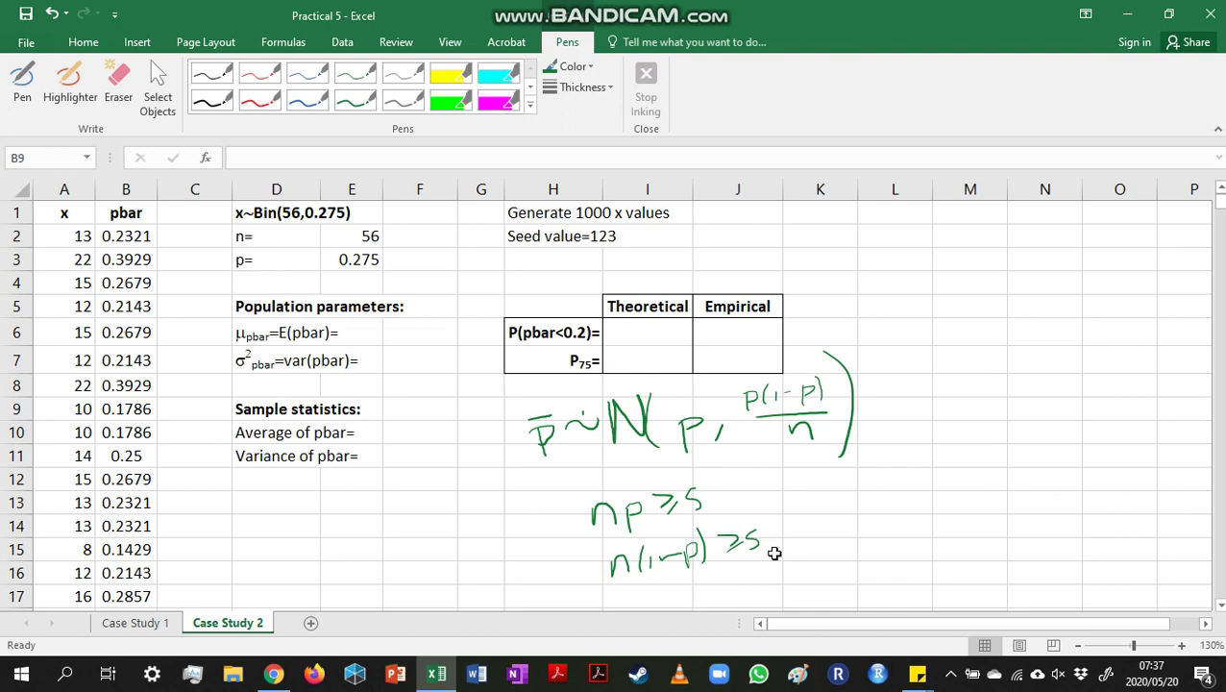
Step: Enter the formula =E3 in cell F6 for the population mean of pbar
{"action": "left_click", "coordinate": [416, 335]}
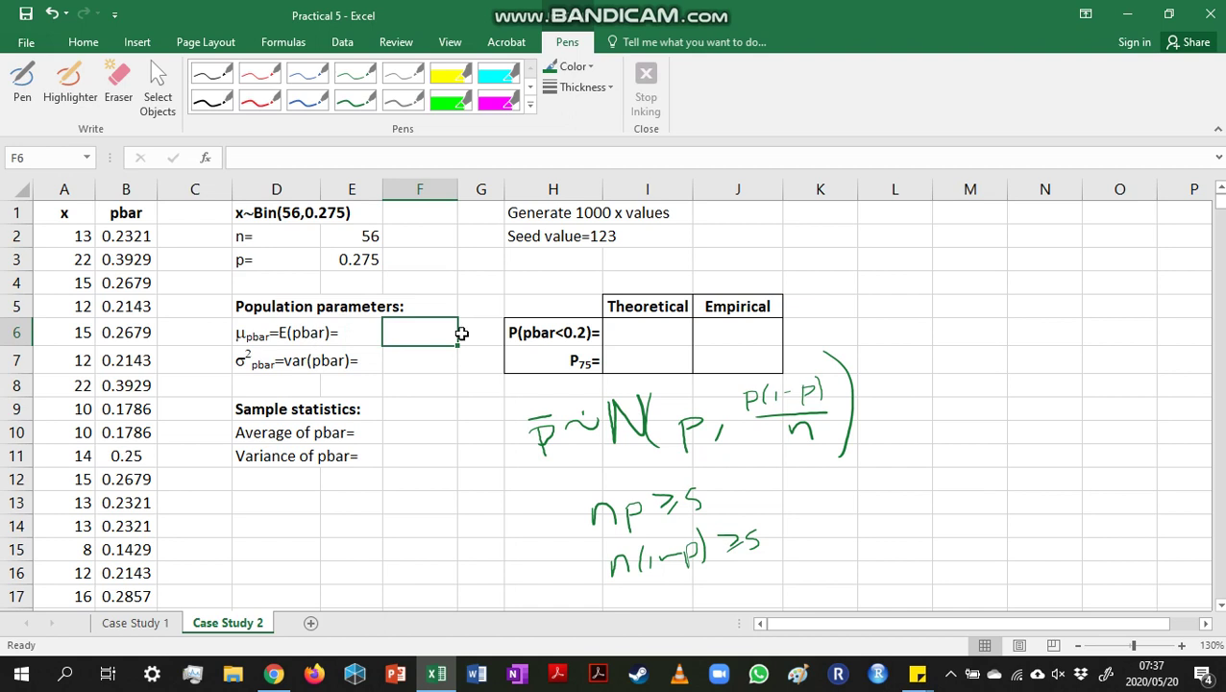
{"action": "type", "text": "="}
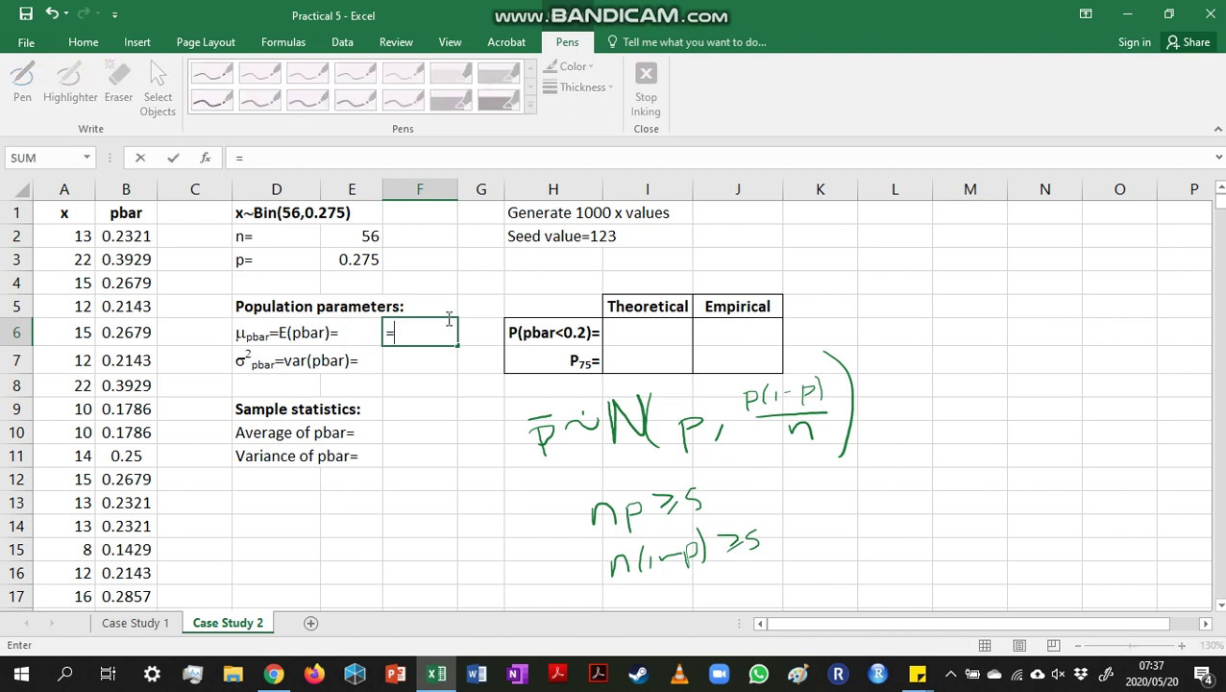
{"action": "left_click", "coordinate": [361, 258]}
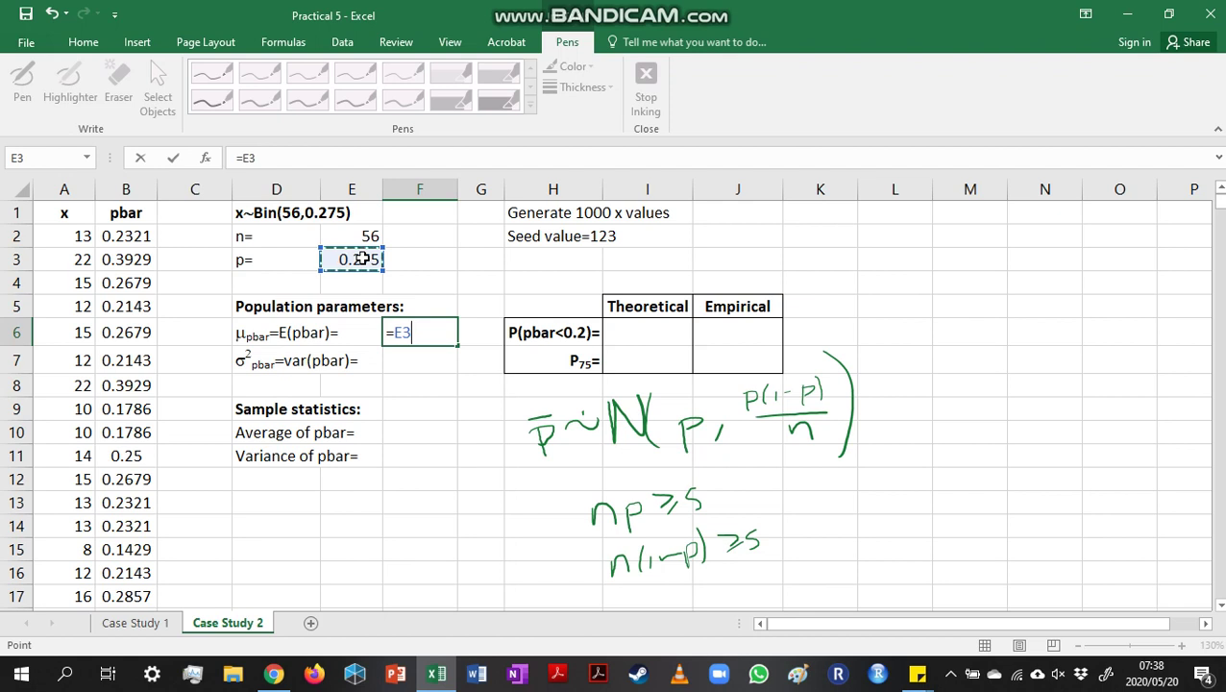
{"action": "key", "text": "Return"}
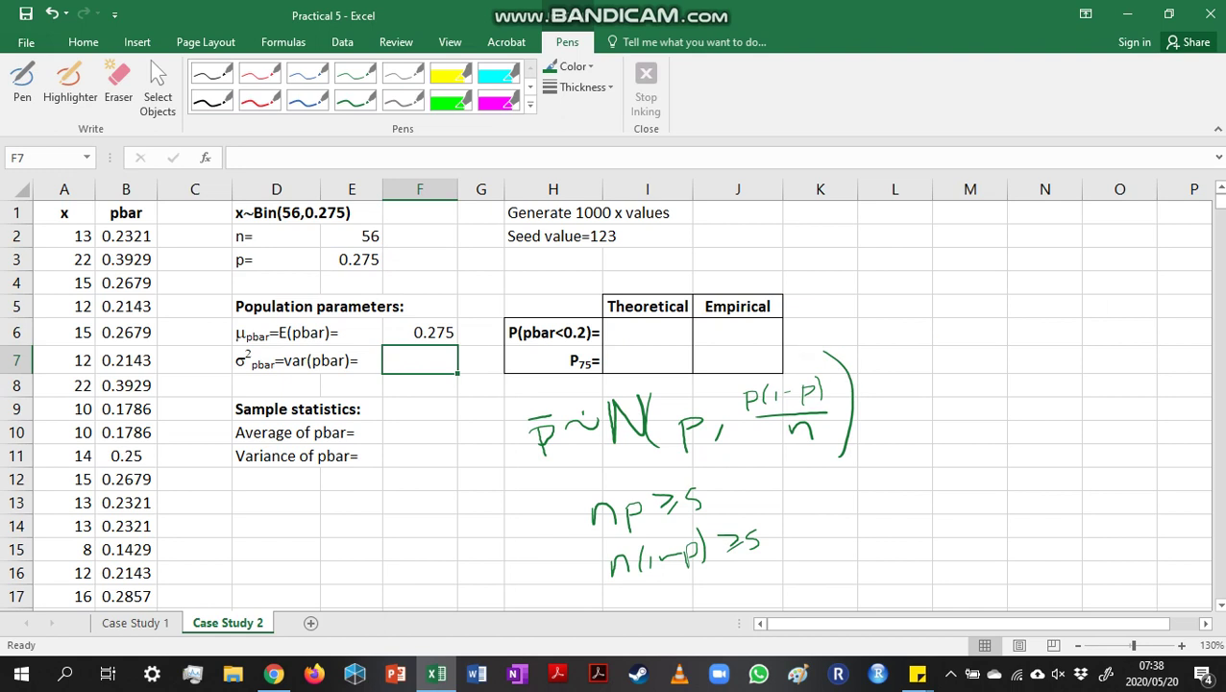
Step: Enter the formula =E3*(1-E3)/E2 in cell F7 for the population variance of pbar
{"action": "type", "text": "="}
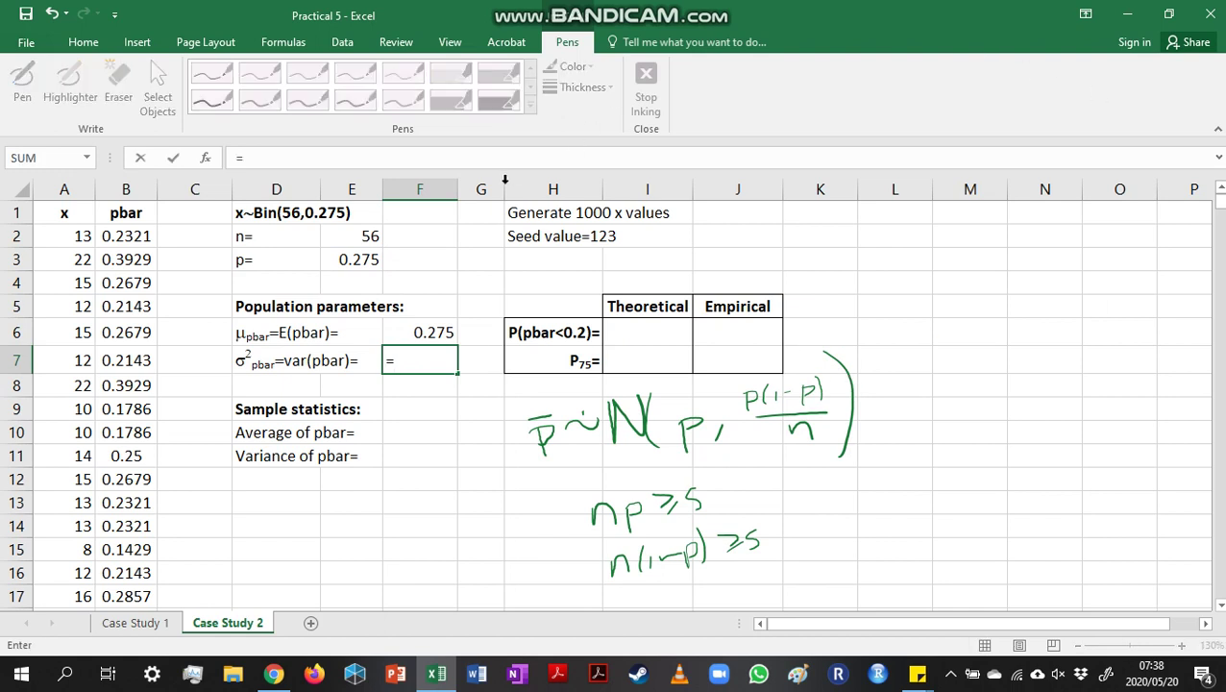
{"action": "left_click", "coordinate": [347, 260]}
{"action": "type", "text": "*("}
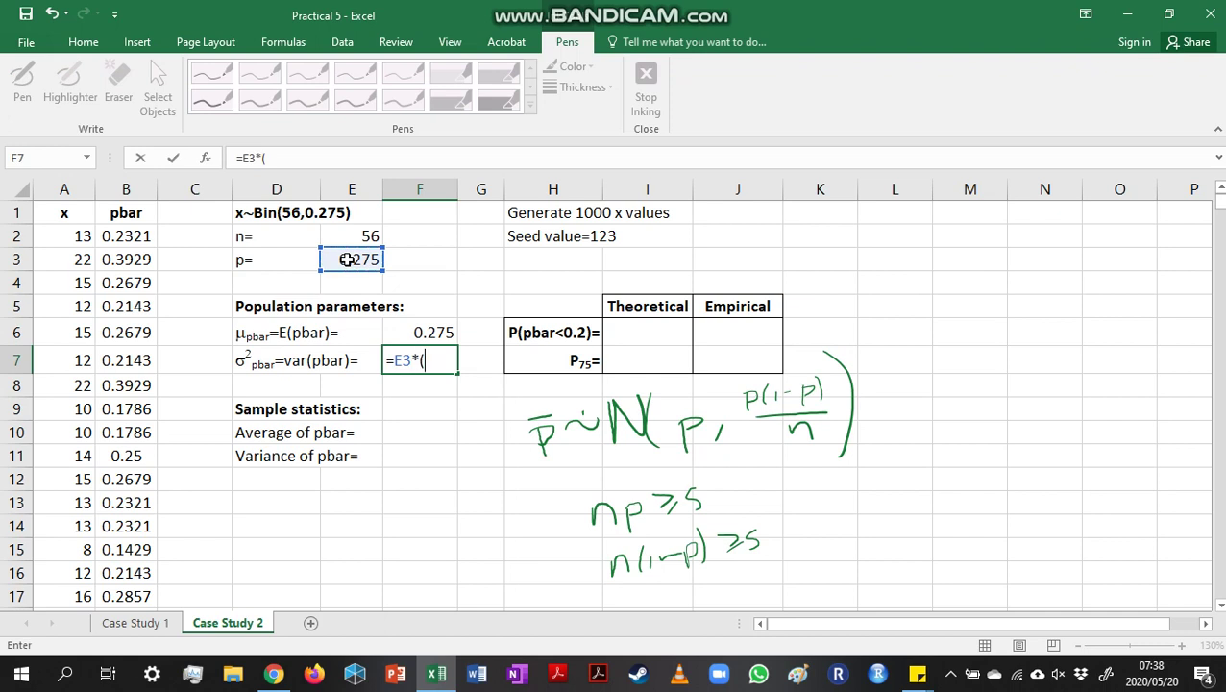
{"action": "type", "text": "1-"}
{"action": "left_click", "coordinate": [347, 259]}
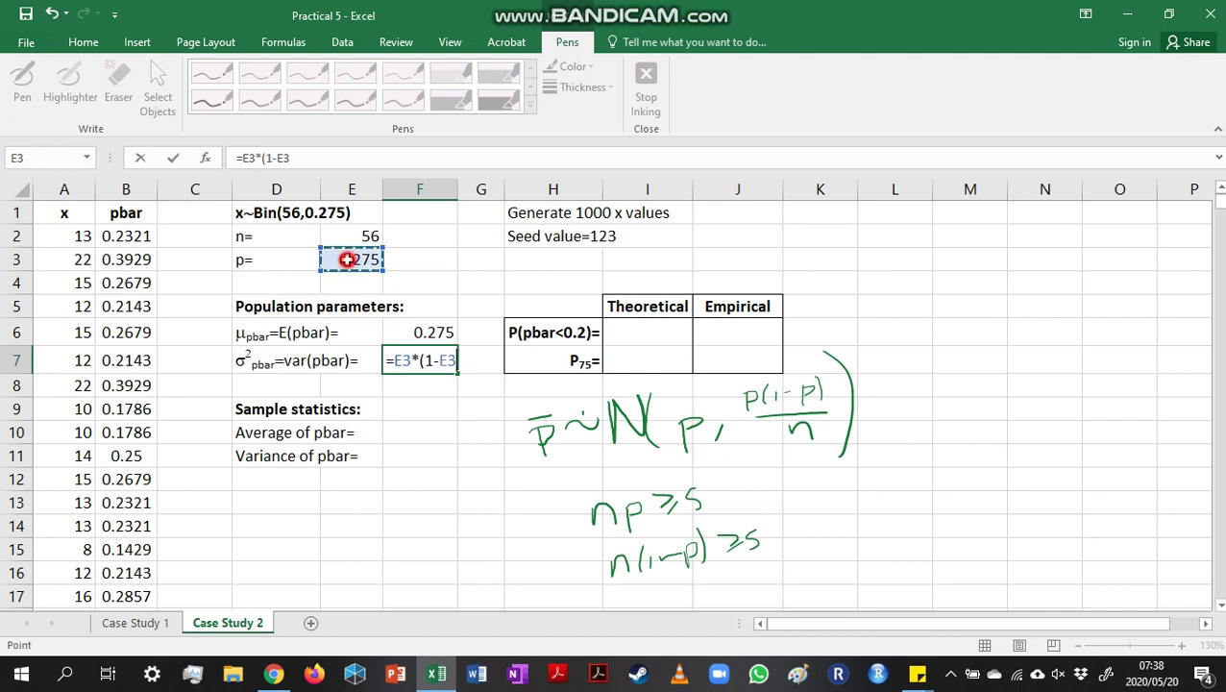
{"action": "type", "text": ")/"}
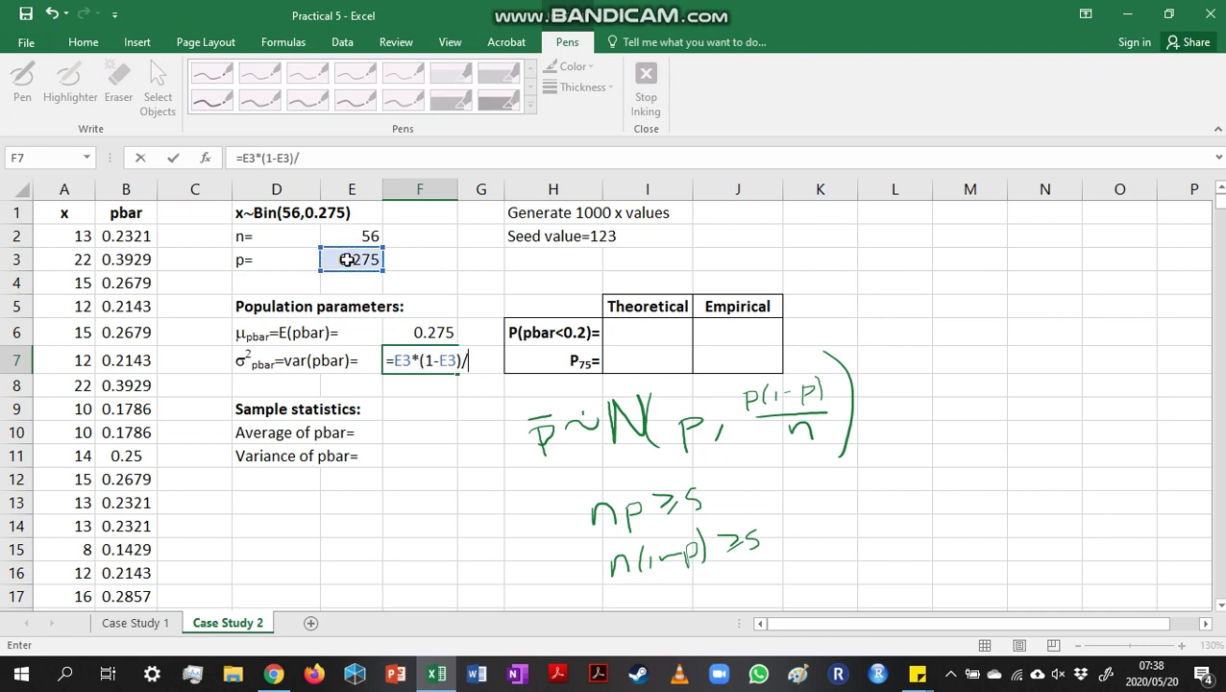
{"action": "left_click", "coordinate": [353, 236]}
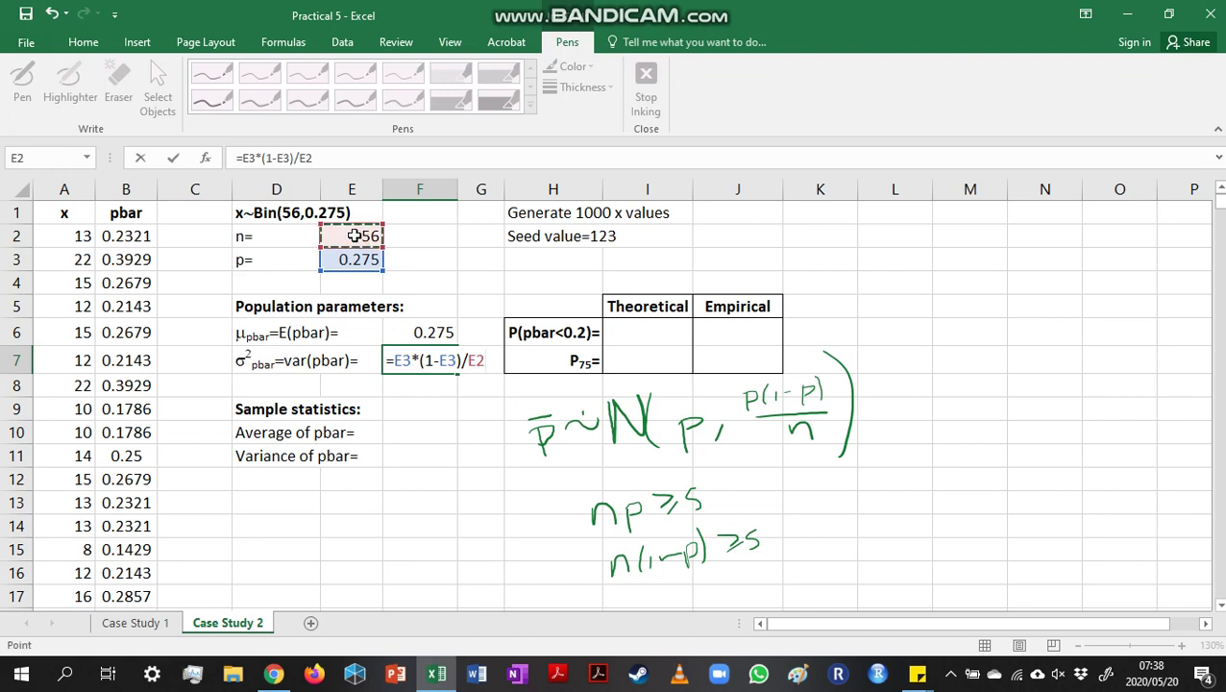
{"action": "key", "text": "Return"}
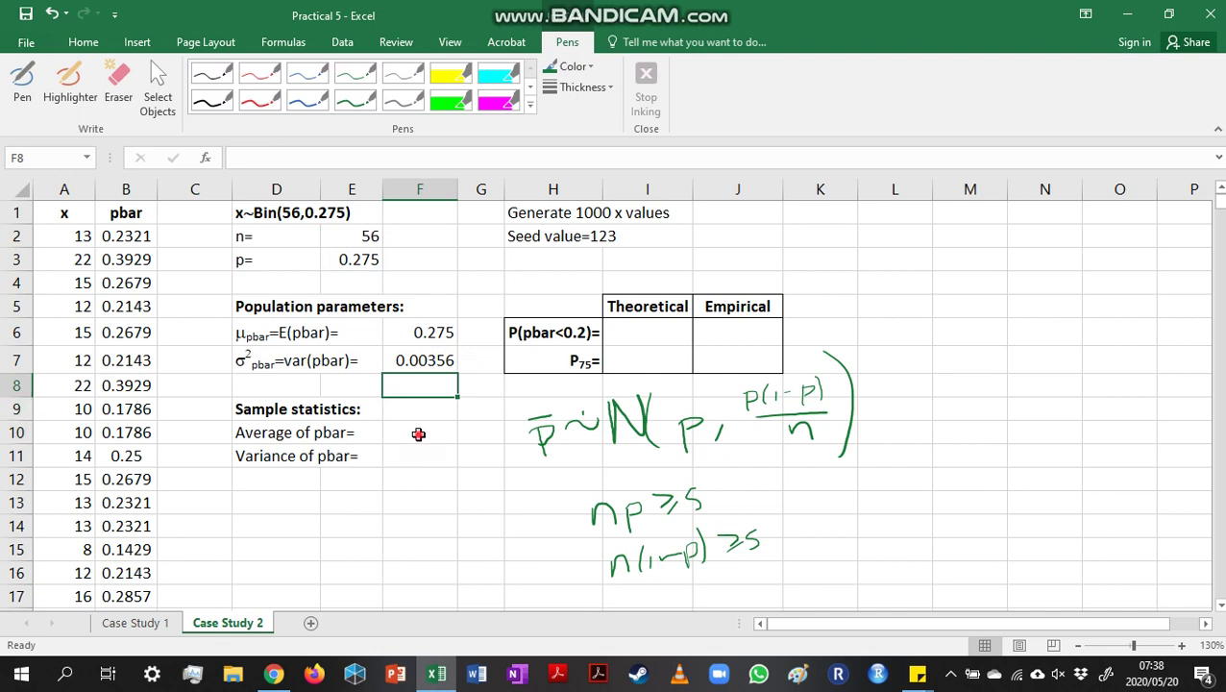
Step: Calculate the average of pbar in cell F10 with the AVERAGE function over all of column B
{"action": "left_click", "coordinate": [418, 434]}
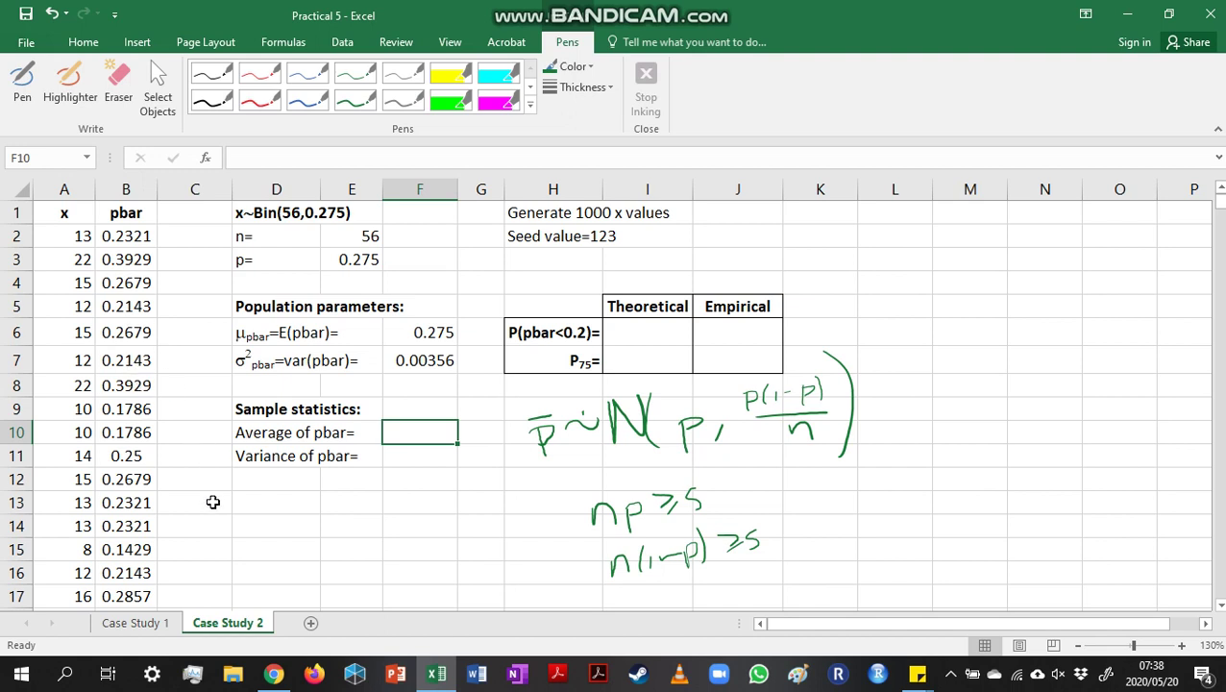
{"action": "type", "text": "=a"}
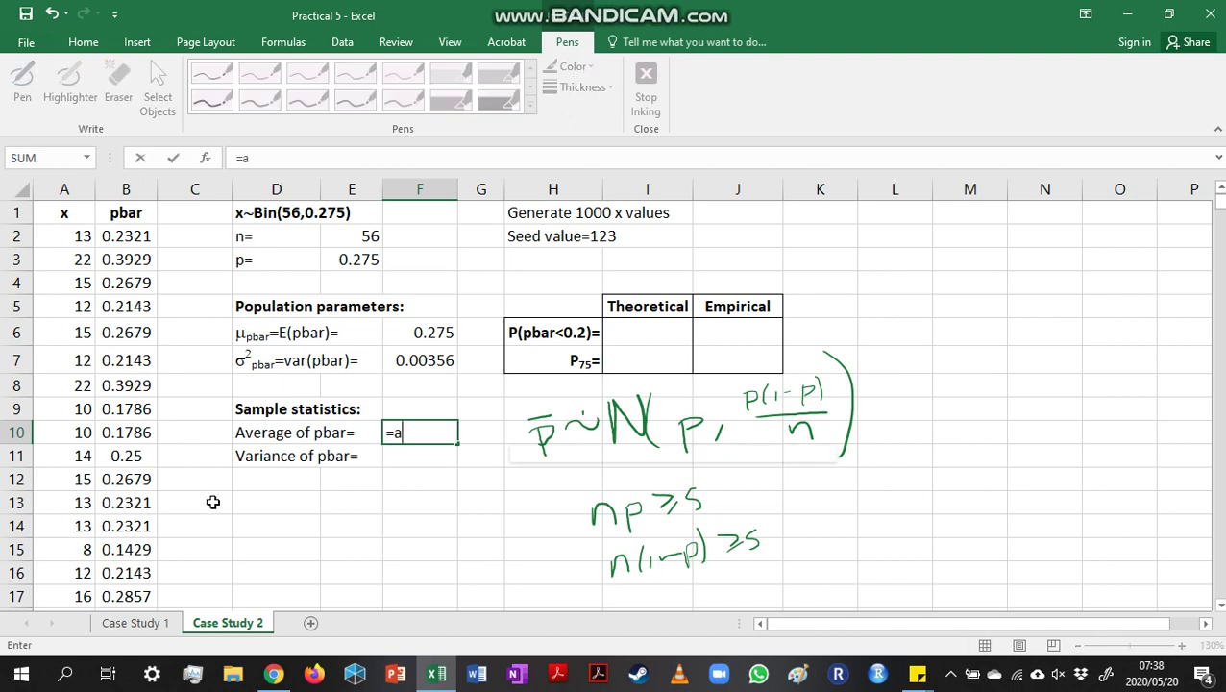
{"action": "type", "text": "ver"}
{"action": "key", "text": "Tab"}
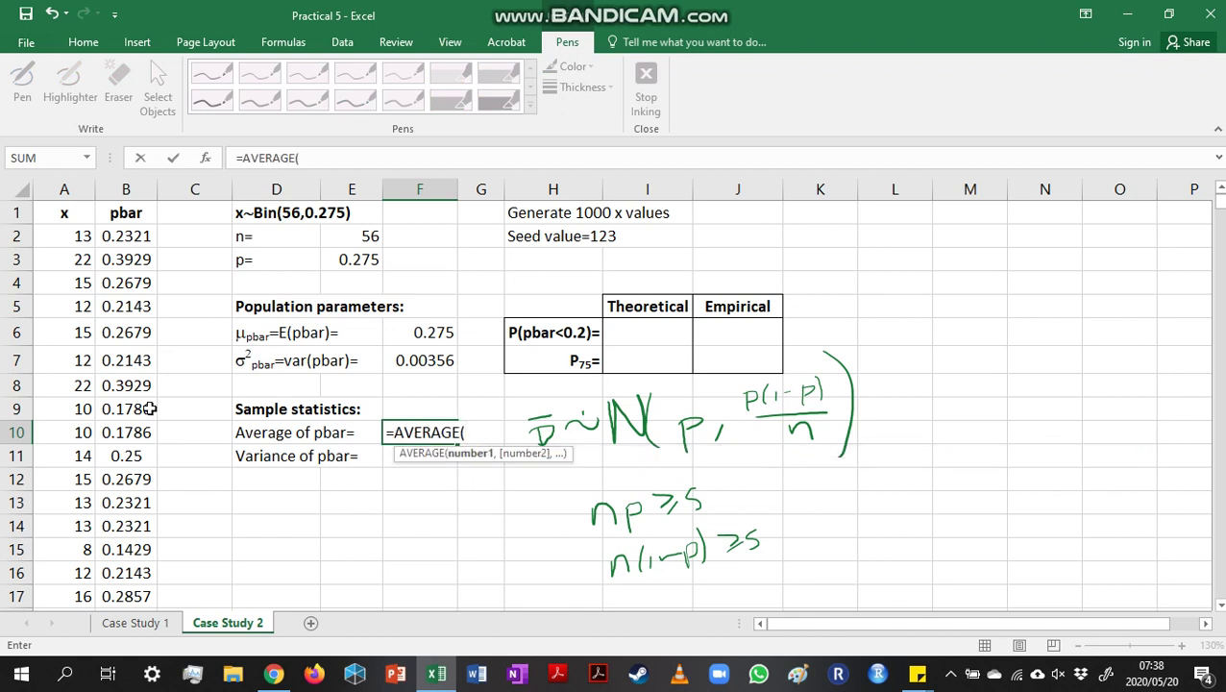
{"action": "left_click", "coordinate": [127, 192]}
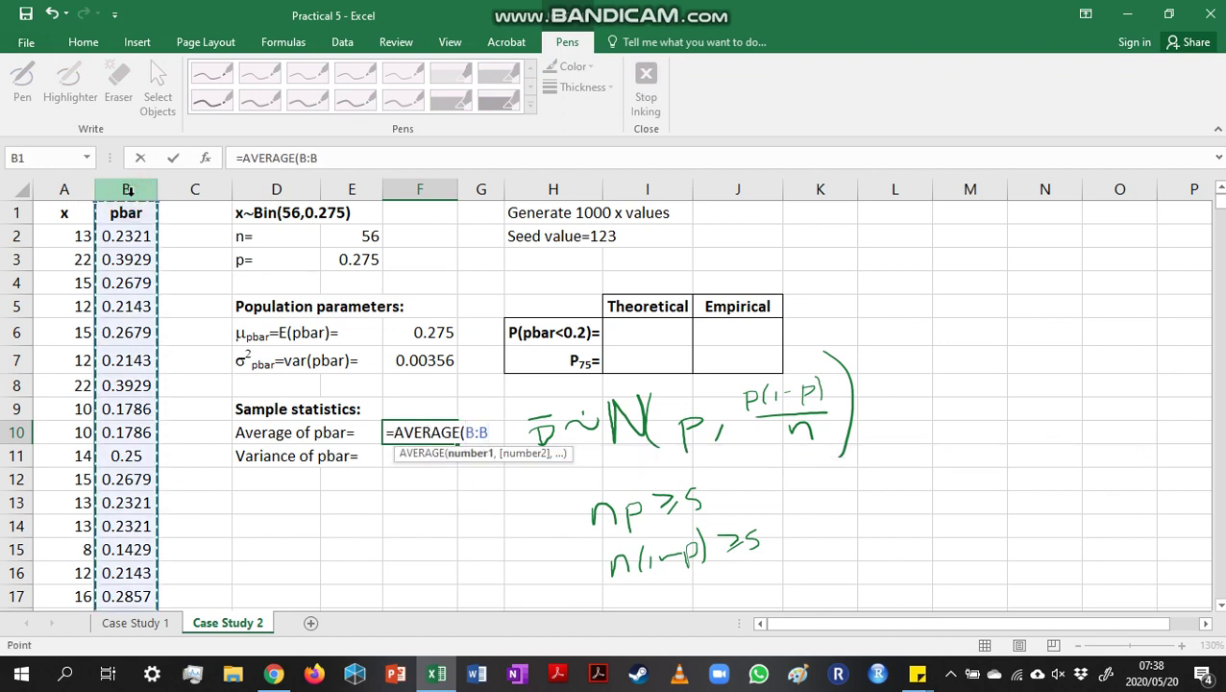
{"action": "key", "text": "Return"}
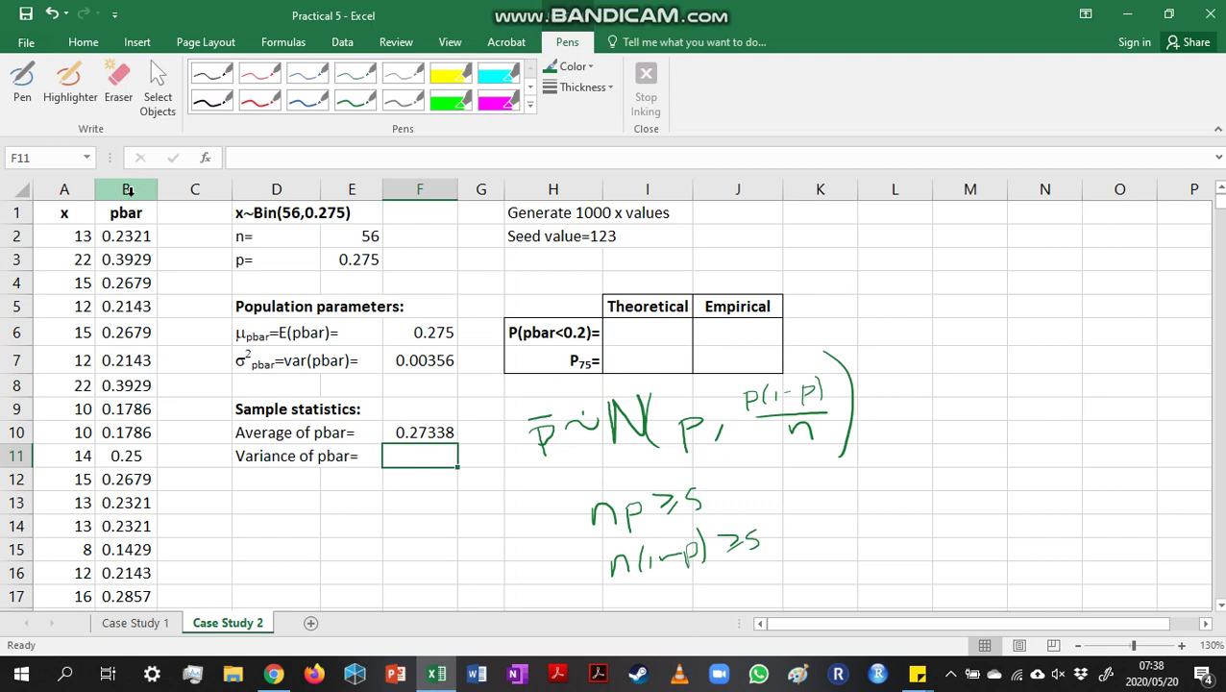
Step: Calculate the sample variance of pbar in cell F11 with VAR.S over all of column B
{"action": "type", "text": "=var"}
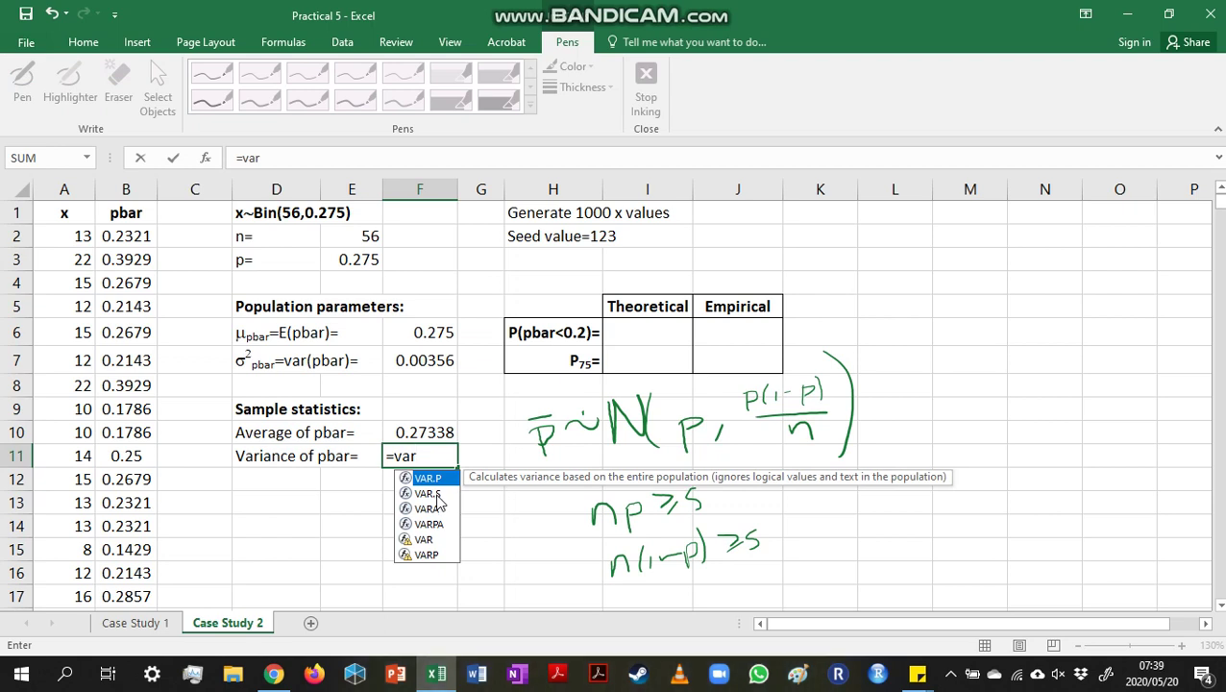
{"action": "left_click", "coordinate": [427, 494]}
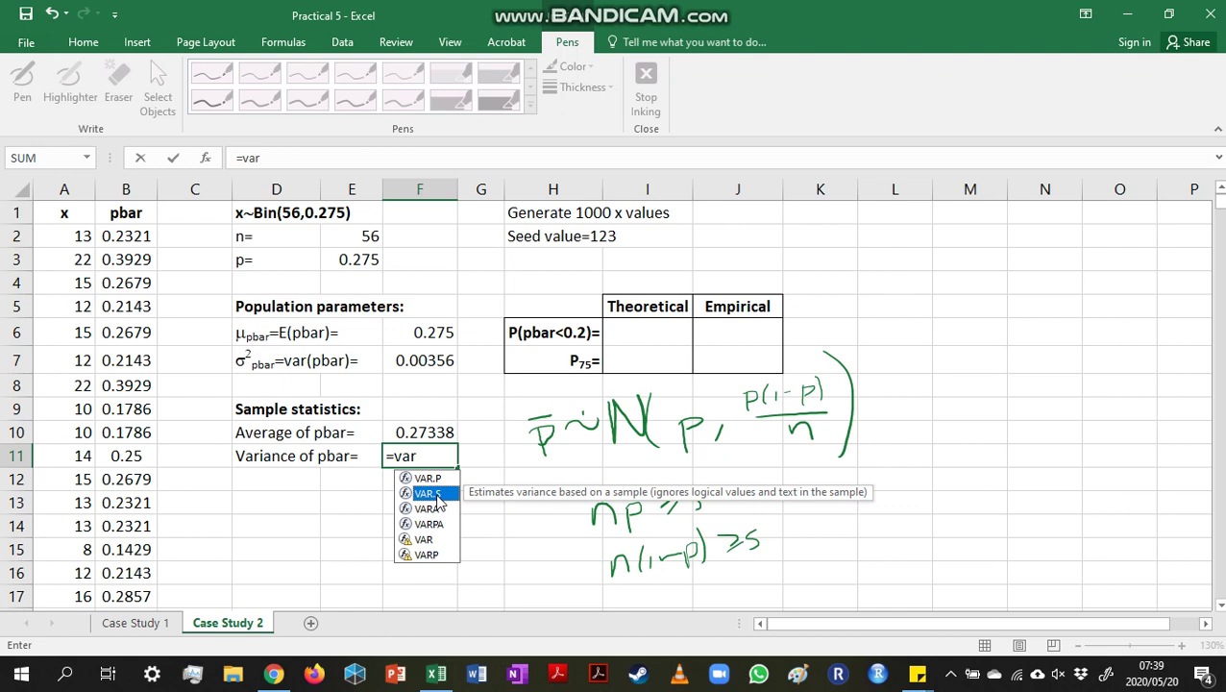
{"action": "double_click", "coordinate": [437, 499]}
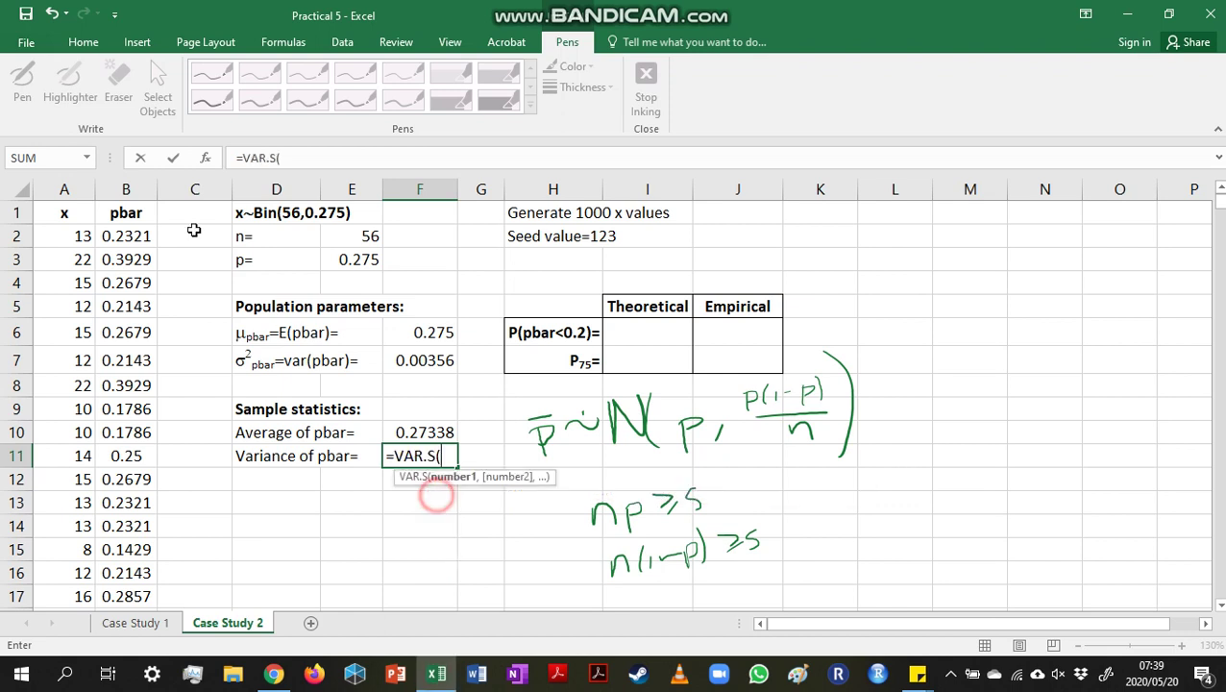
{"action": "left_click", "coordinate": [130, 189]}
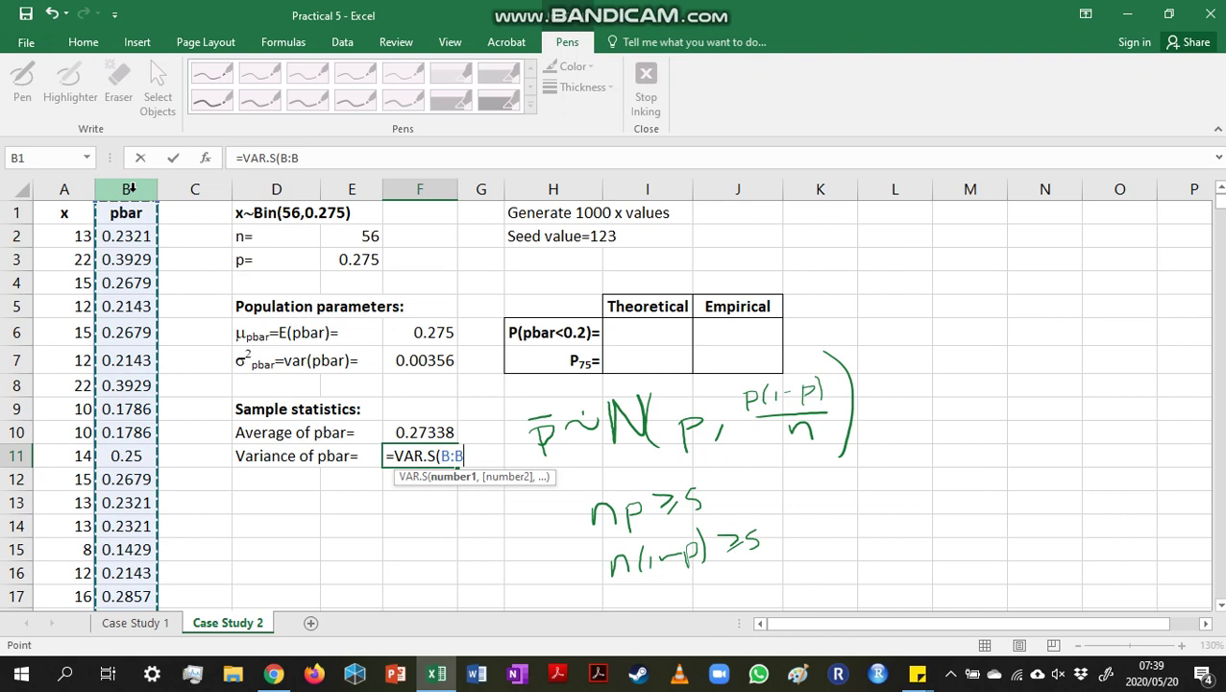
{"action": "key", "text": "Return"}
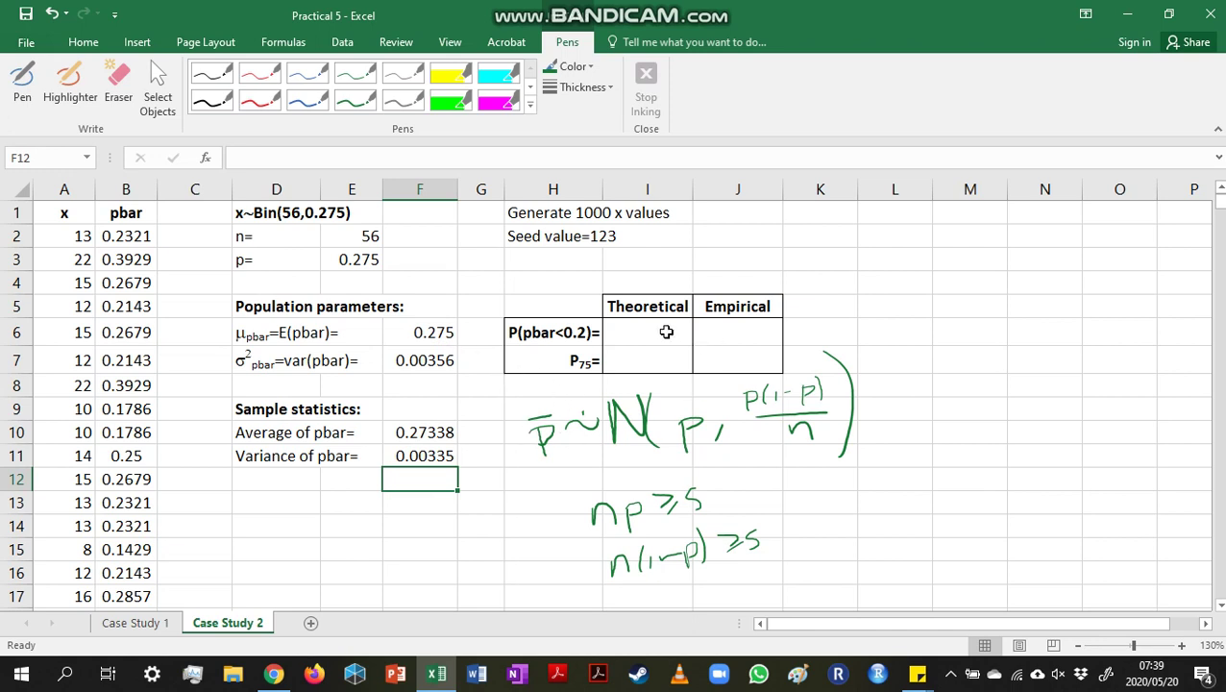
Step: Begin a NORM.DIST formula in cell I6 for the theoretical probability P(pbar<0.2)
{"action": "left_click", "coordinate": [663, 331]}
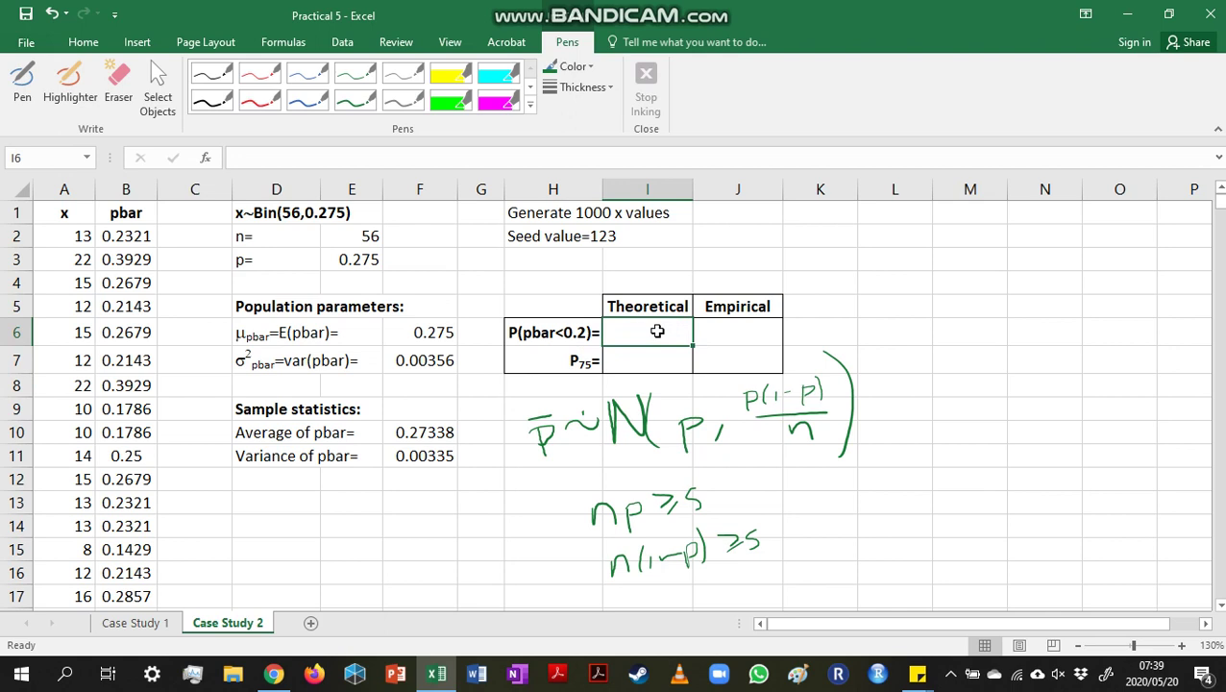
{"action": "type", "text": "=no"}
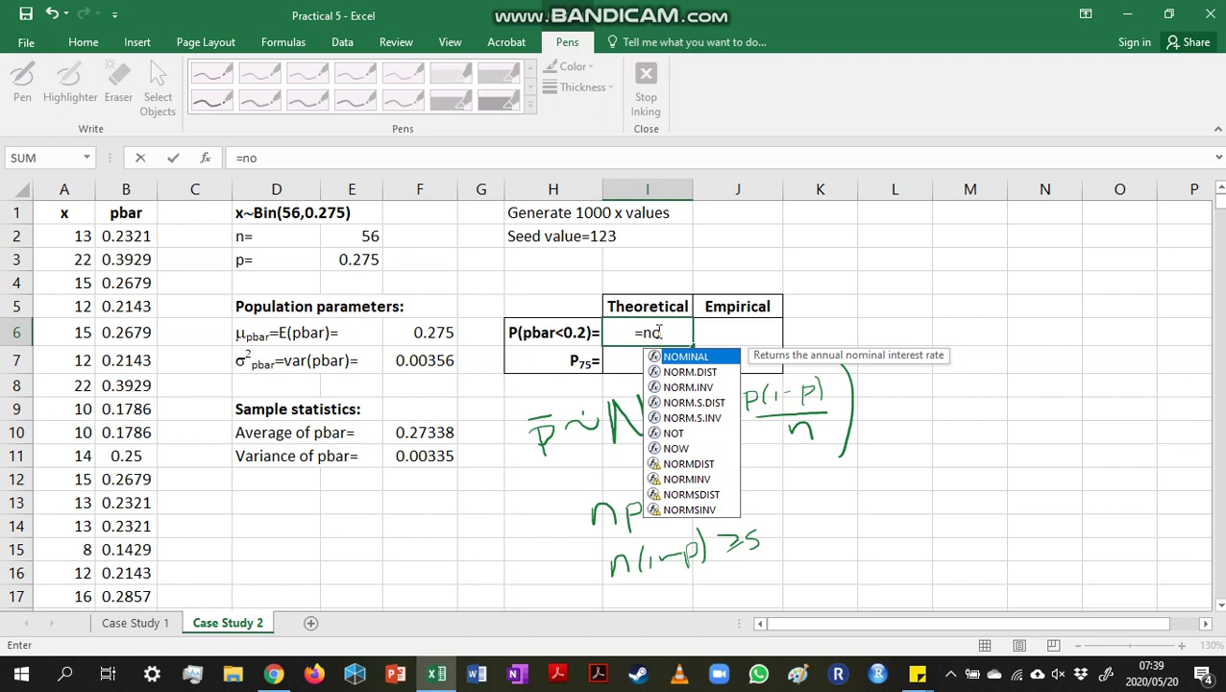
{"action": "key", "text": "Tab"}
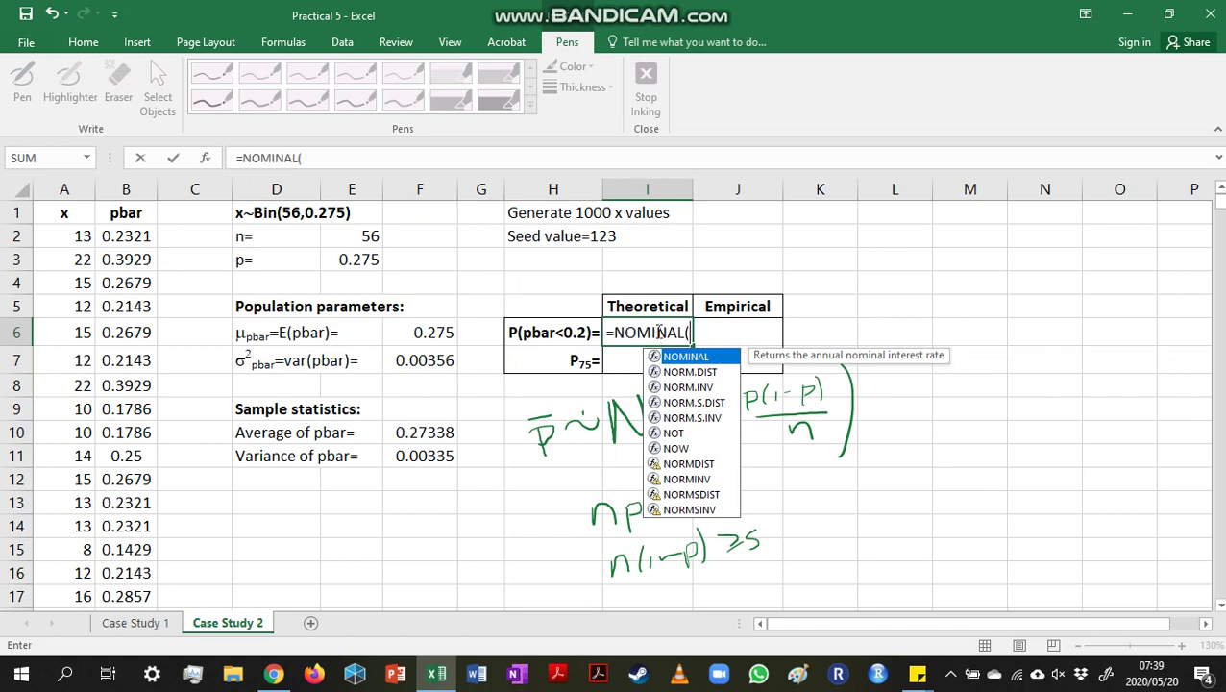
{"action": "key", "text": "BackSpace"}
{"action": "key", "text": "BackSpace"}
{"action": "key", "text": "BackSpace"}
{"action": "key", "text": "BackSpace"}
{"action": "key", "text": "BackSpace"}
{"action": "key", "text": "BackSpace"}
{"action": "key", "text": "BackSpace"}
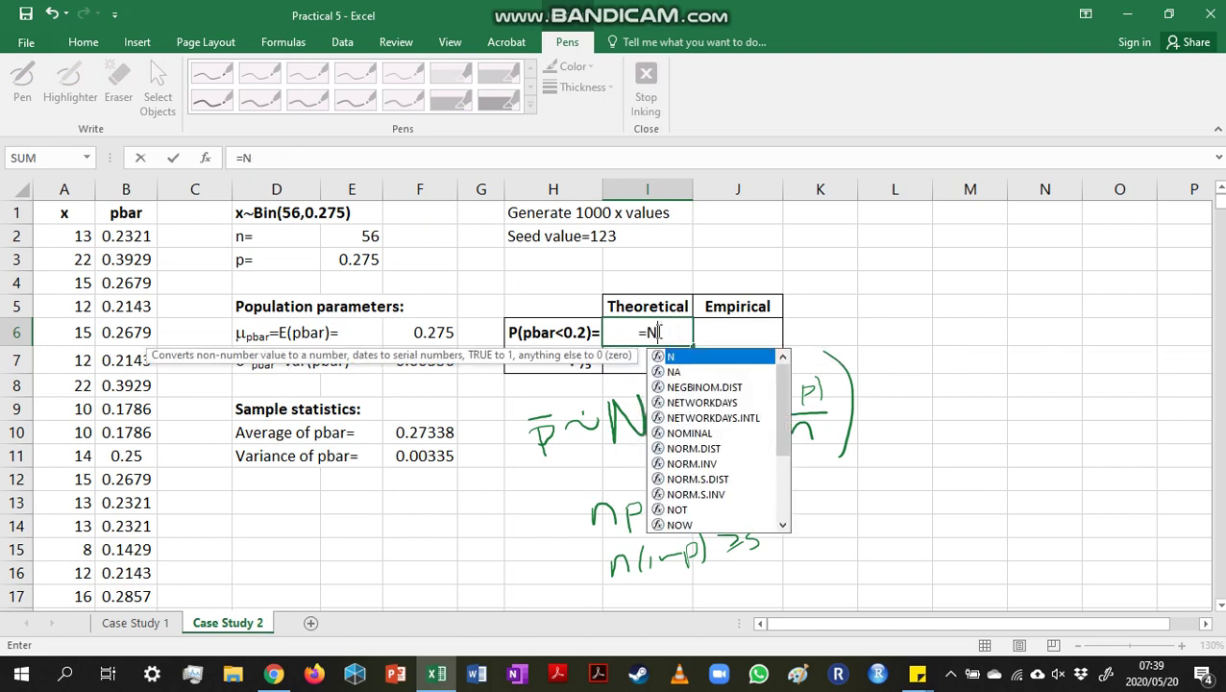
{"action": "type", "text": "orm"}
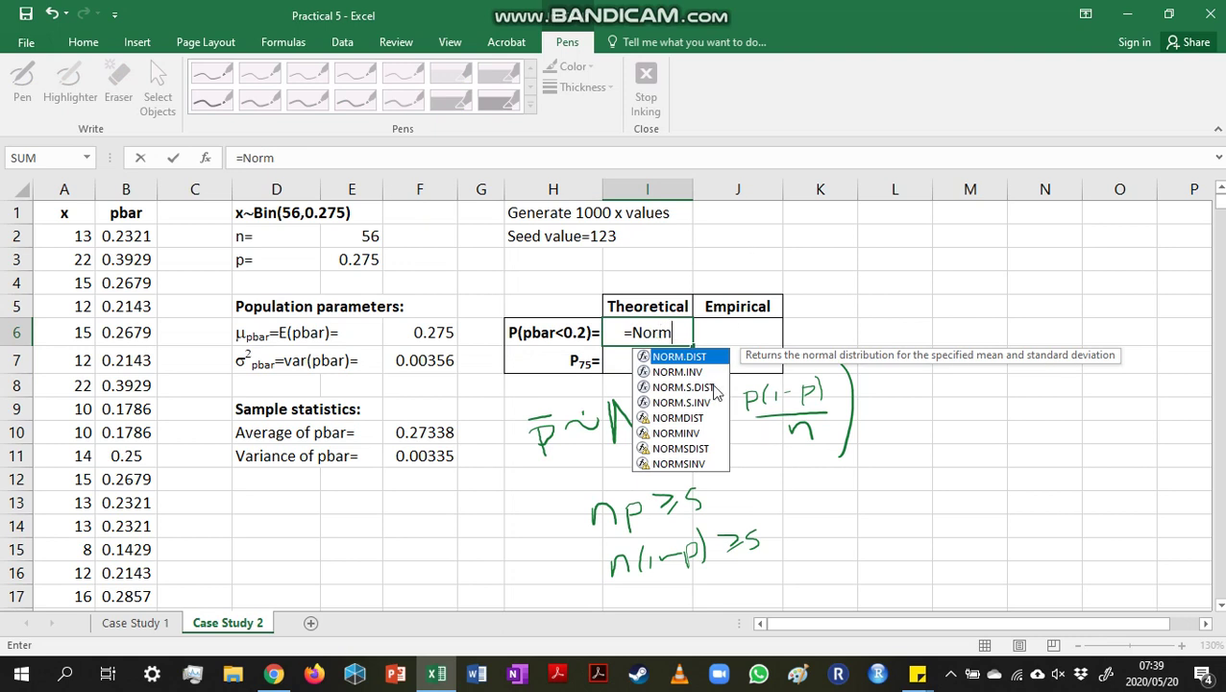
{"action": "double_click", "coordinate": [692, 357]}
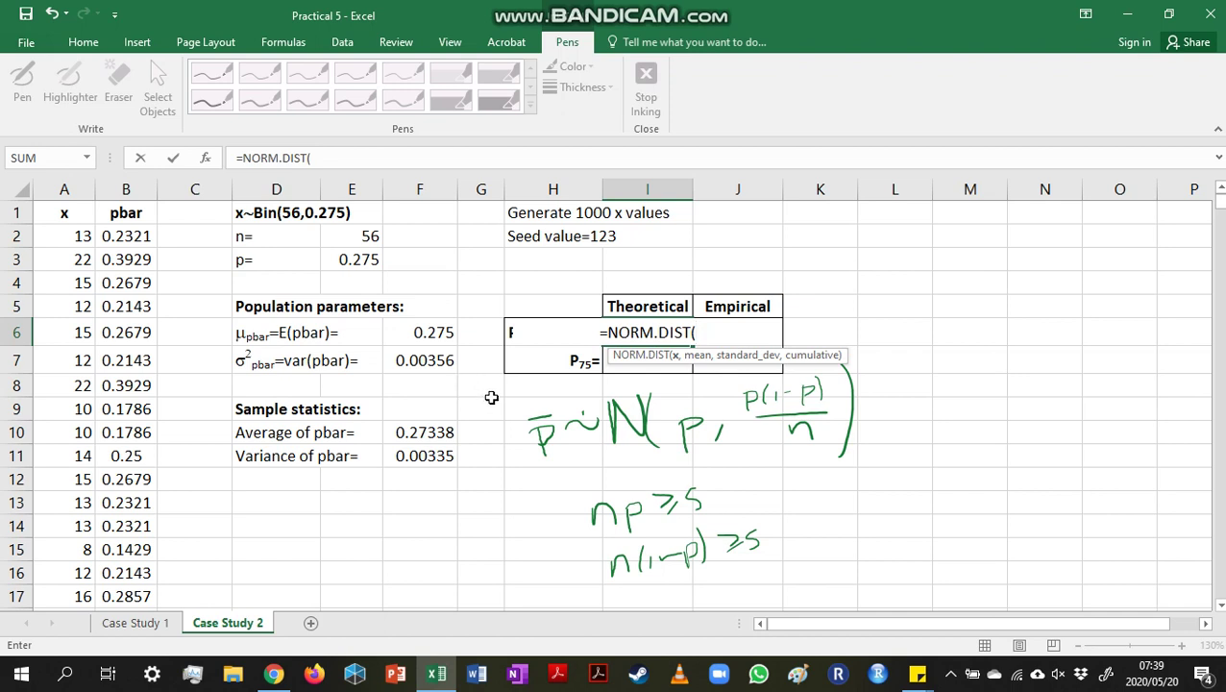
Step: Complete the NORM.DIST formula with x 0.2, mean F6, standard deviation SQRT(F7) and cumulative TRUE, accepting the closing-bracket correction
{"action": "type", "text": "0.2"}
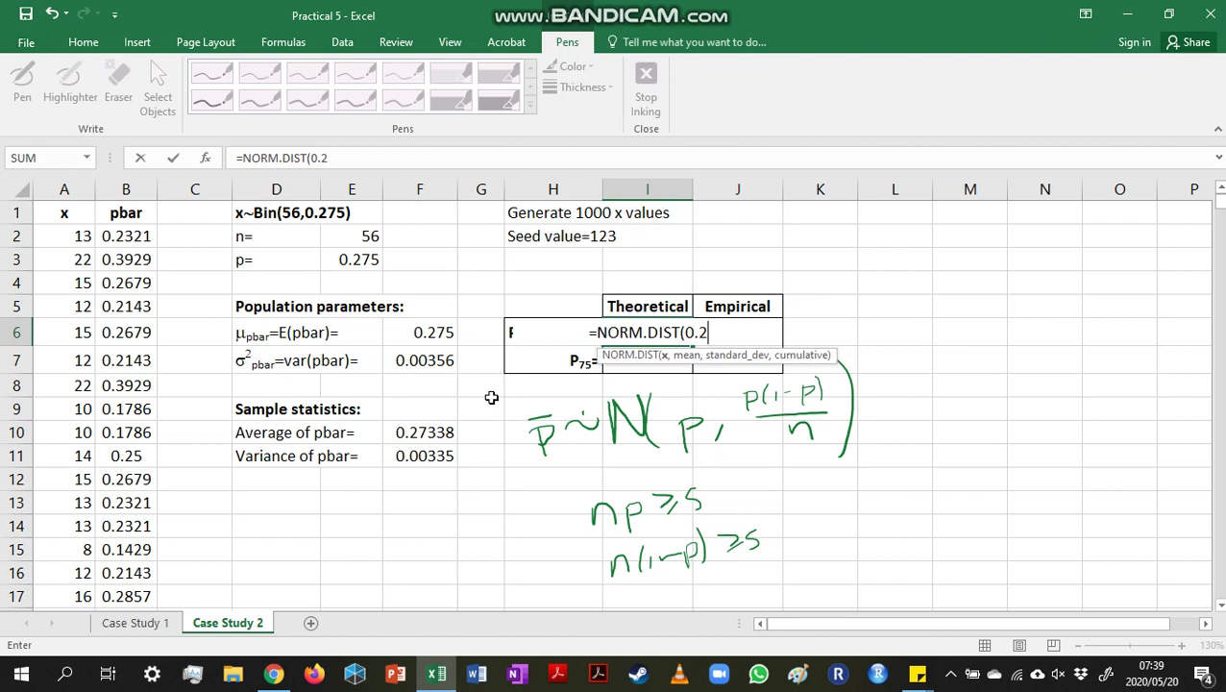
{"action": "type", "text": ","}
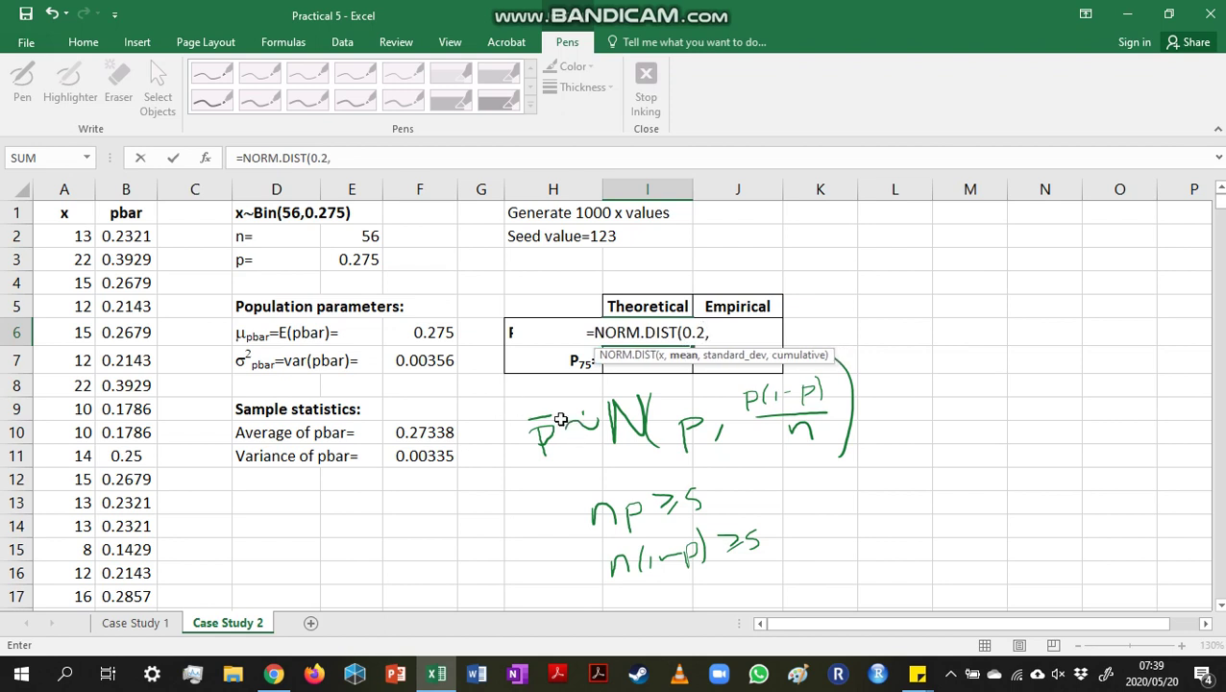
{"action": "left_click", "coordinate": [437, 324]}
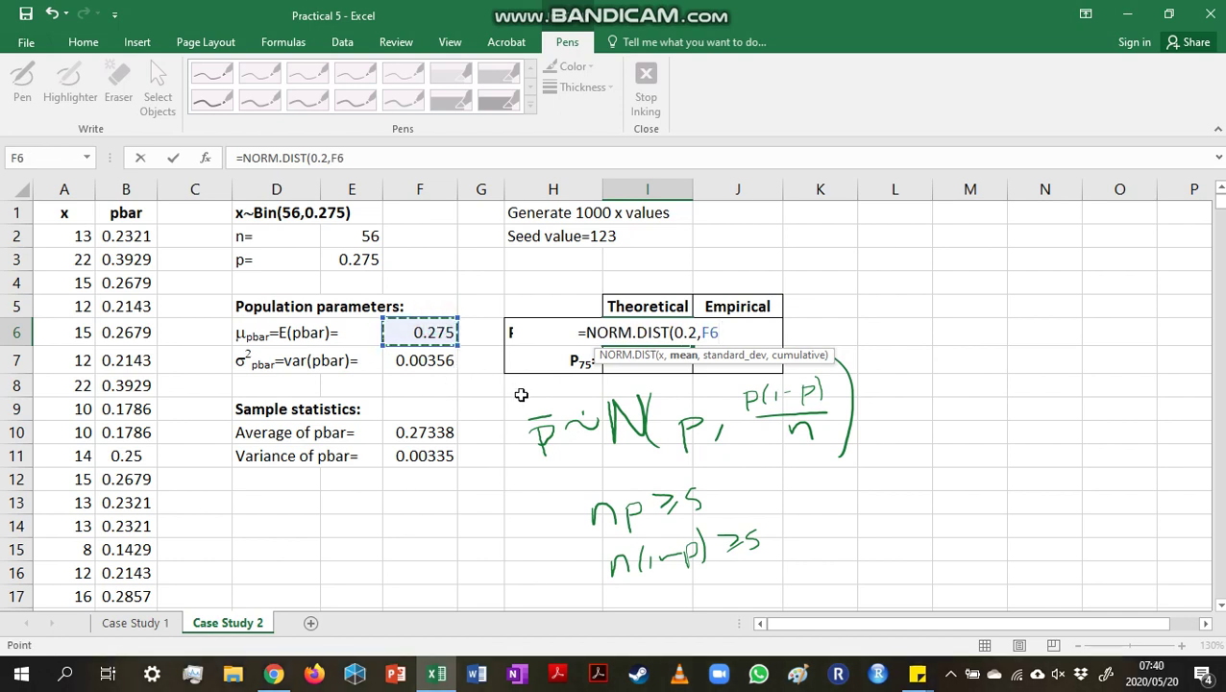
{"action": "type", "text": ","}
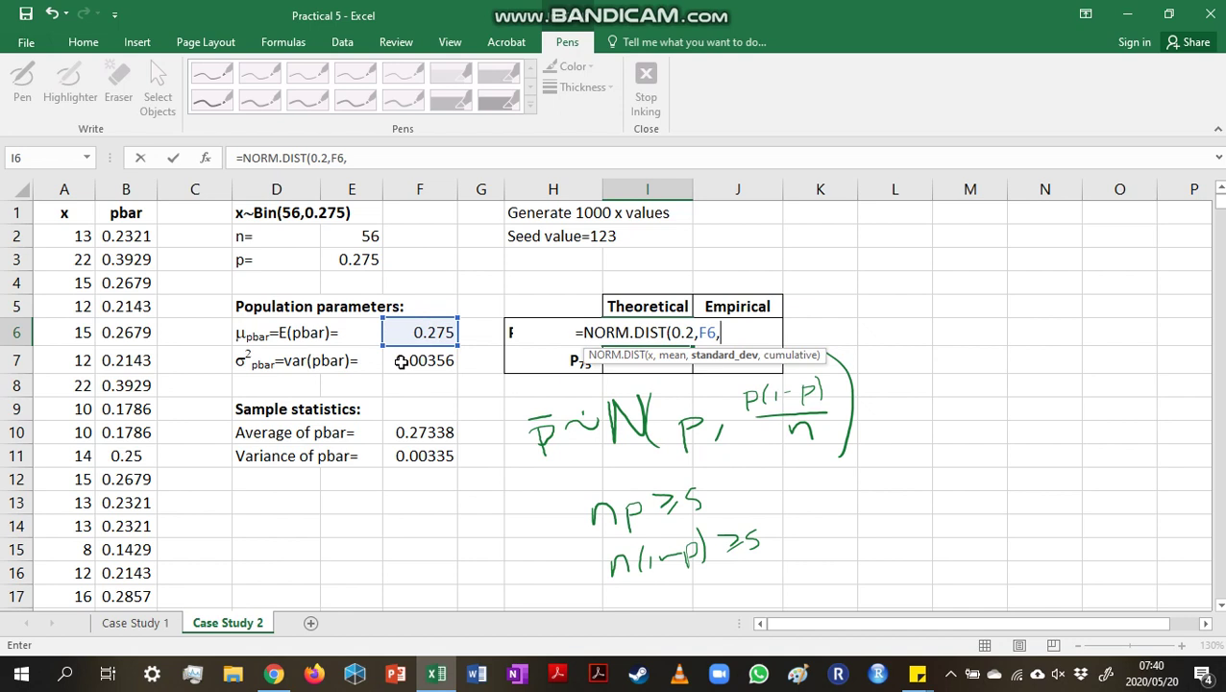
{"action": "type", "text": "sqrt"}
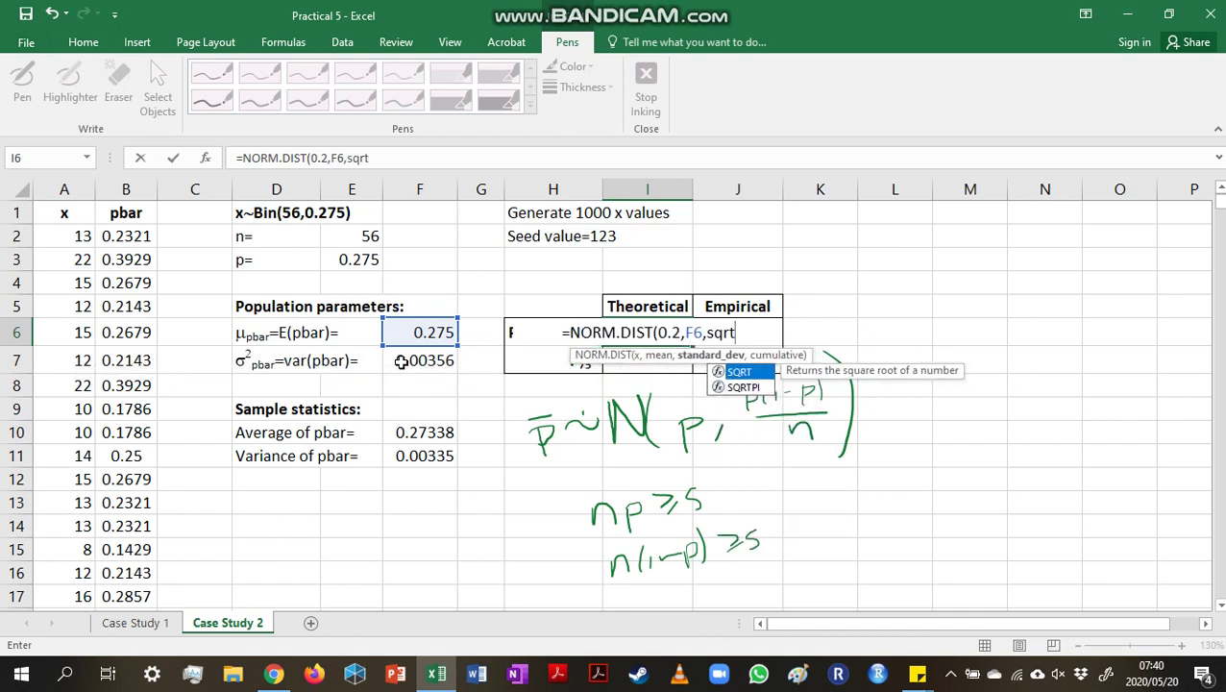
{"action": "key", "text": "Tab"}
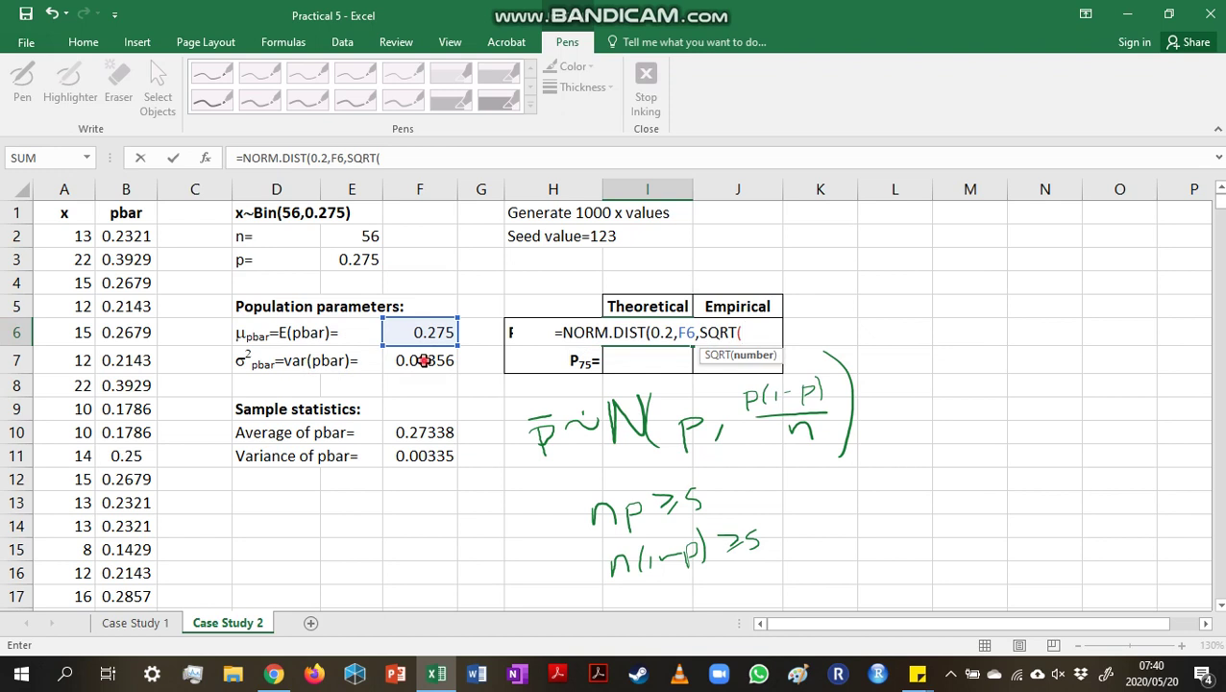
{"action": "left_click", "coordinate": [423, 360]}
{"action": "type", "text": ")"}
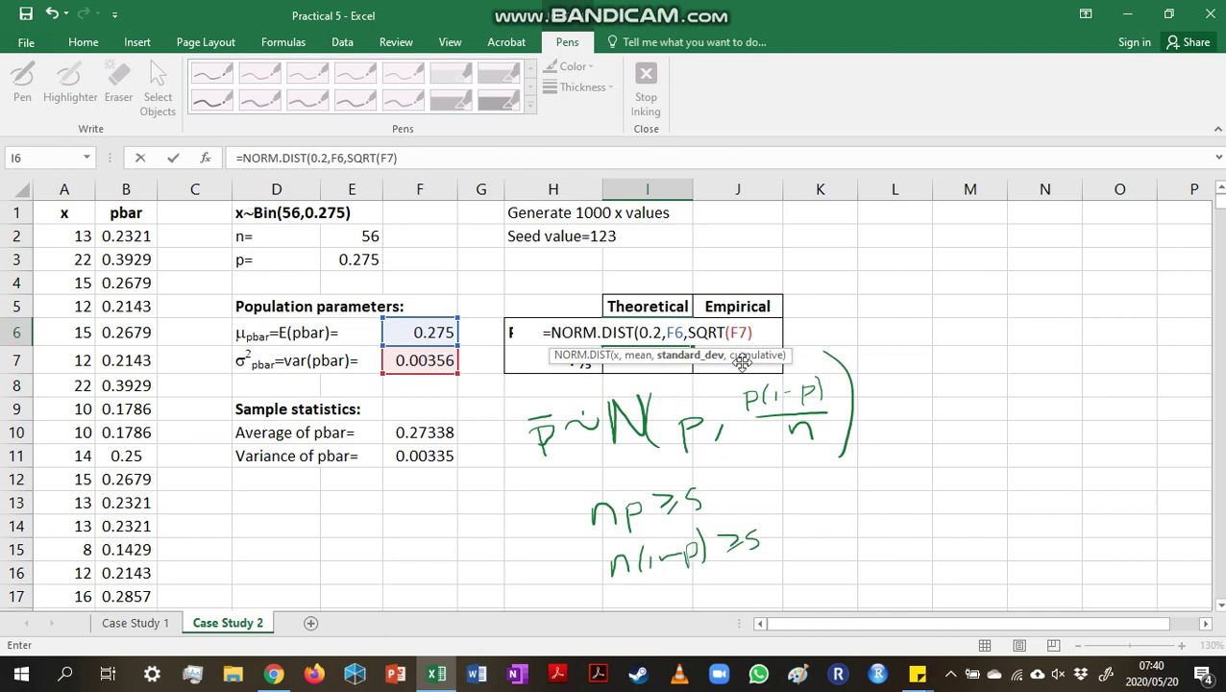
{"action": "type", "text": ","}
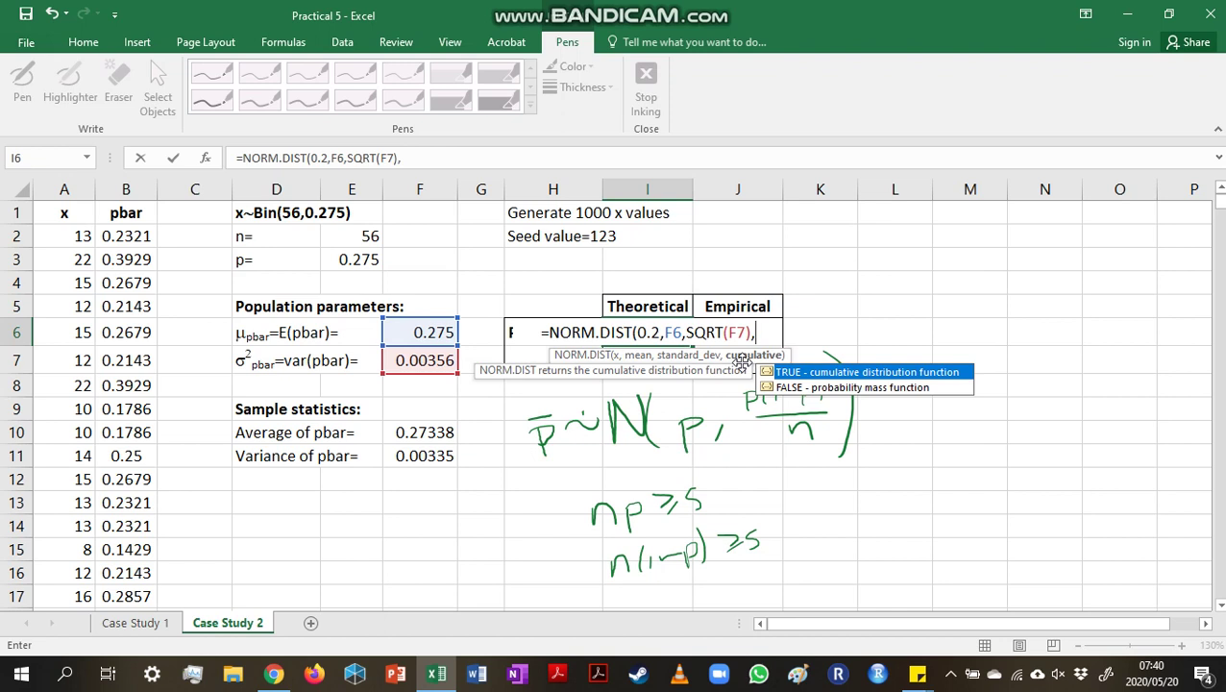
{"action": "double_click", "coordinate": [842, 372]}
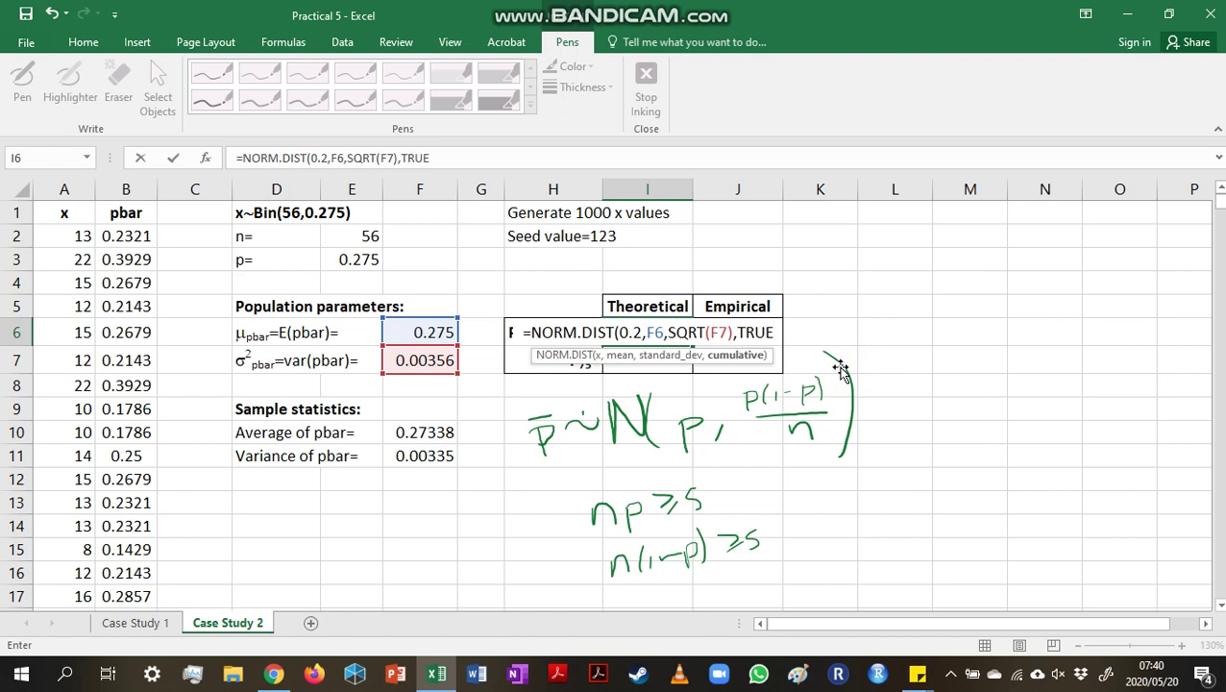
{"action": "key", "text": "Return"}
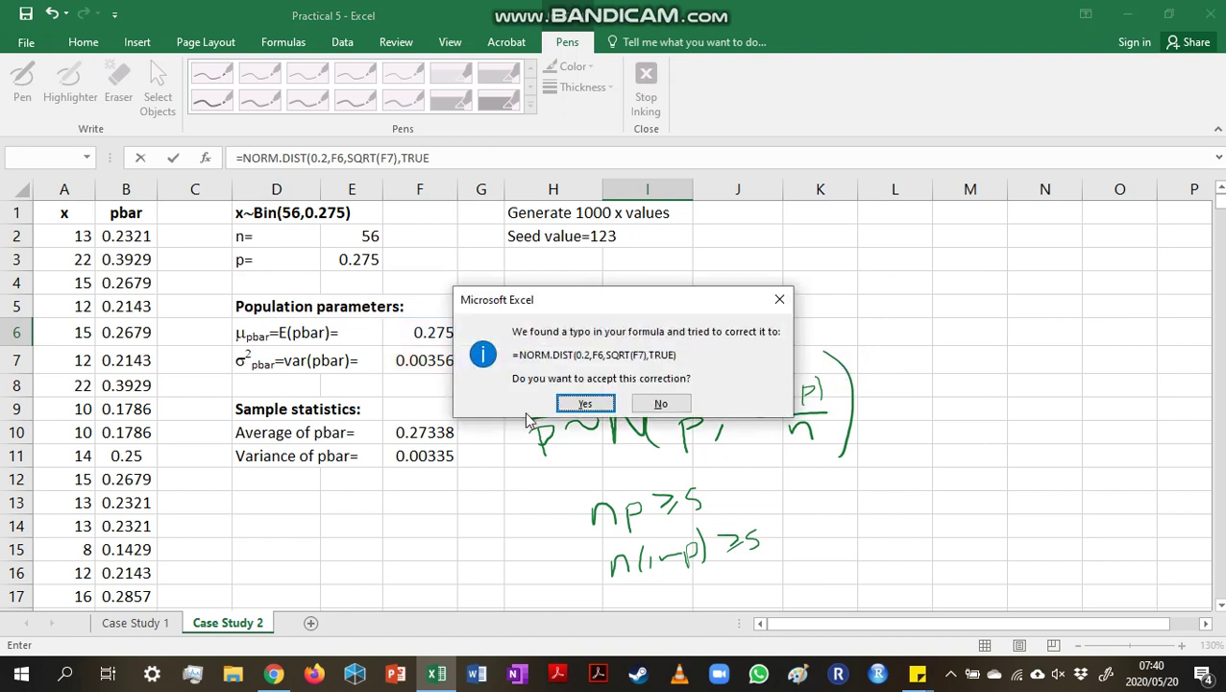
{"action": "left_click", "coordinate": [582, 404]}
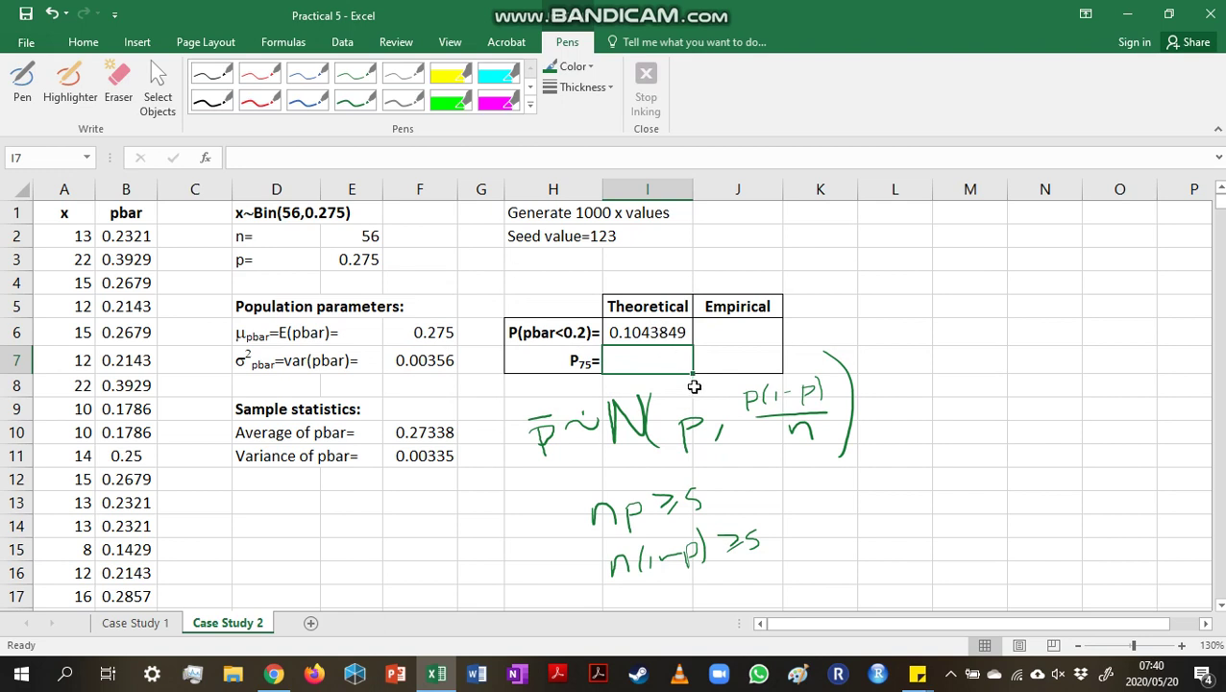
Step: Begin the empirical P(pbar<0.2) formula in cell J6 with COUNTIF over all of column B and the criterion "<0.2"
{"action": "left_click", "coordinate": [743, 334]}
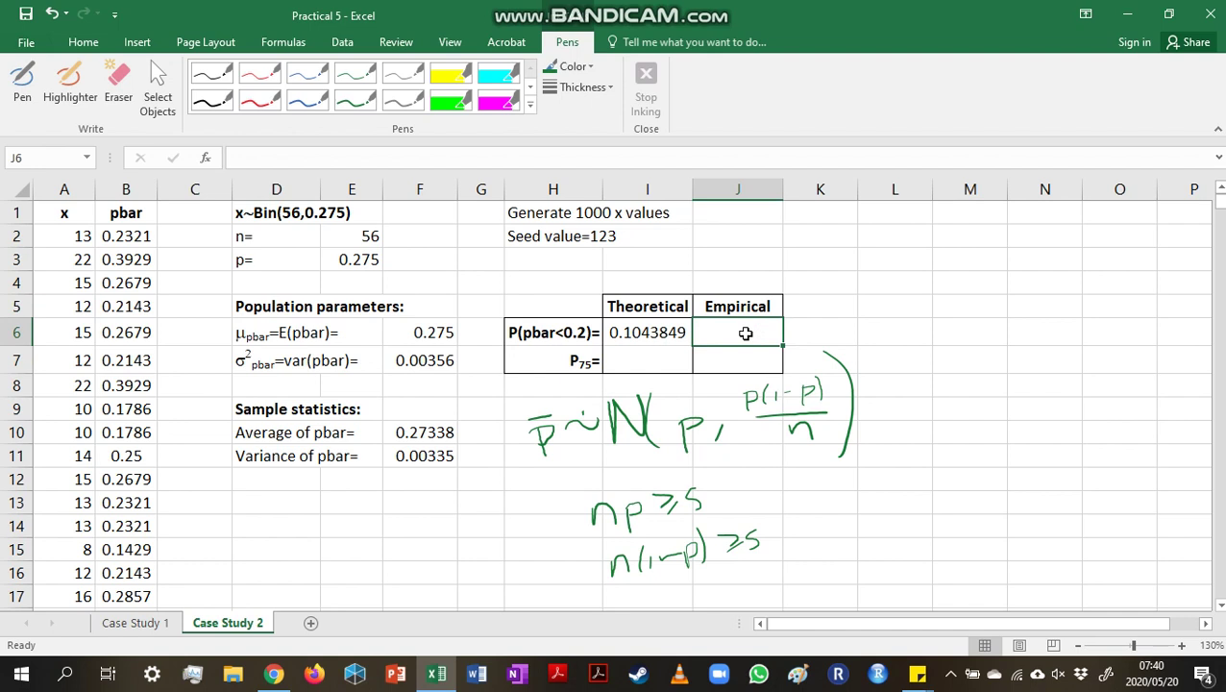
{"action": "type", "text": "=cou"}
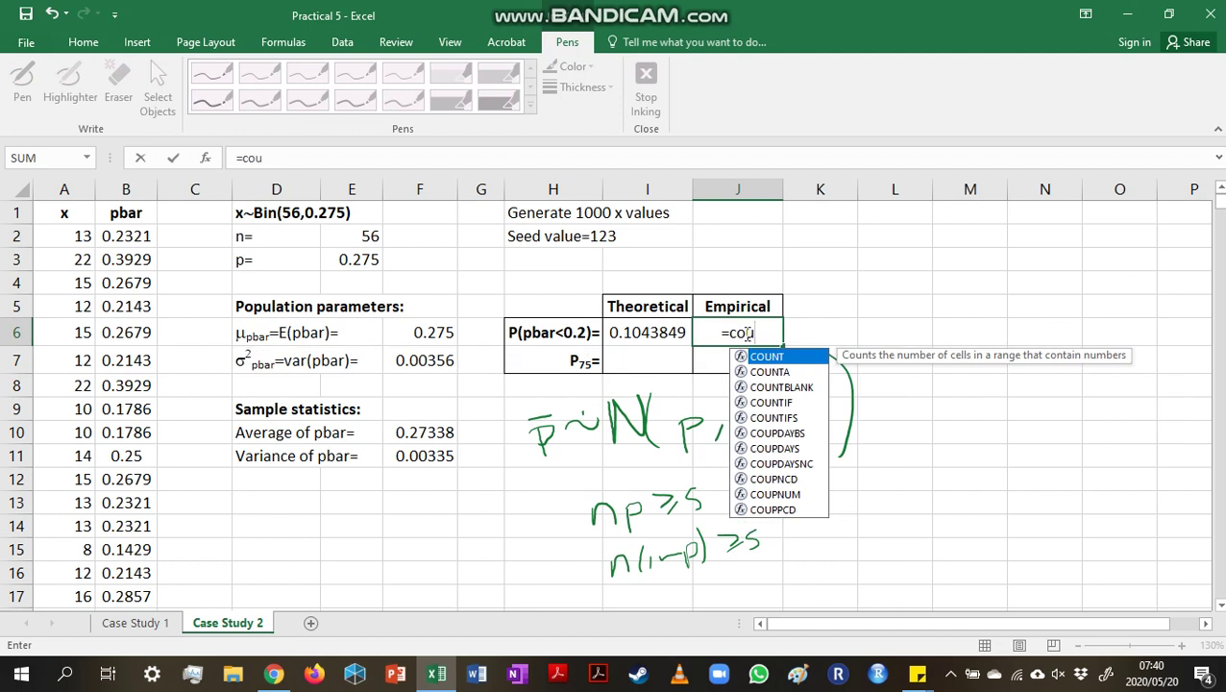
{"action": "key", "text": "Down"}
{"action": "key", "text": "Down"}
{"action": "key", "text": "Down"}
{"action": "key", "text": "Tab"}
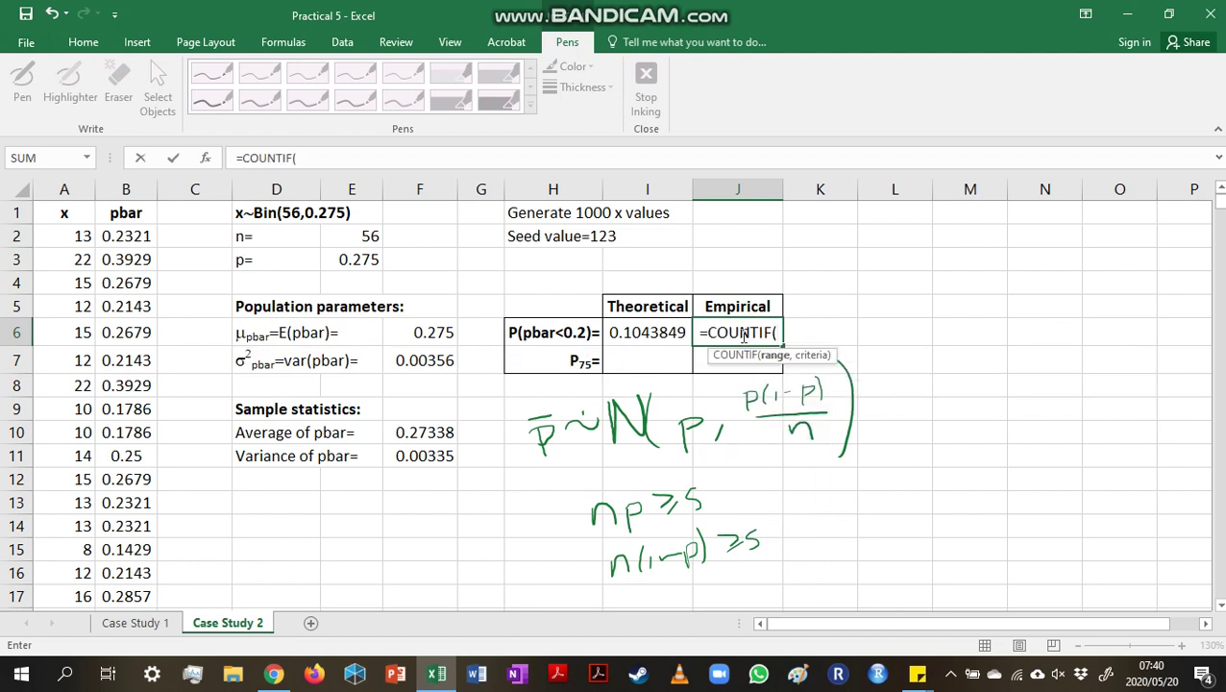
{"action": "left_click", "coordinate": [142, 181]}
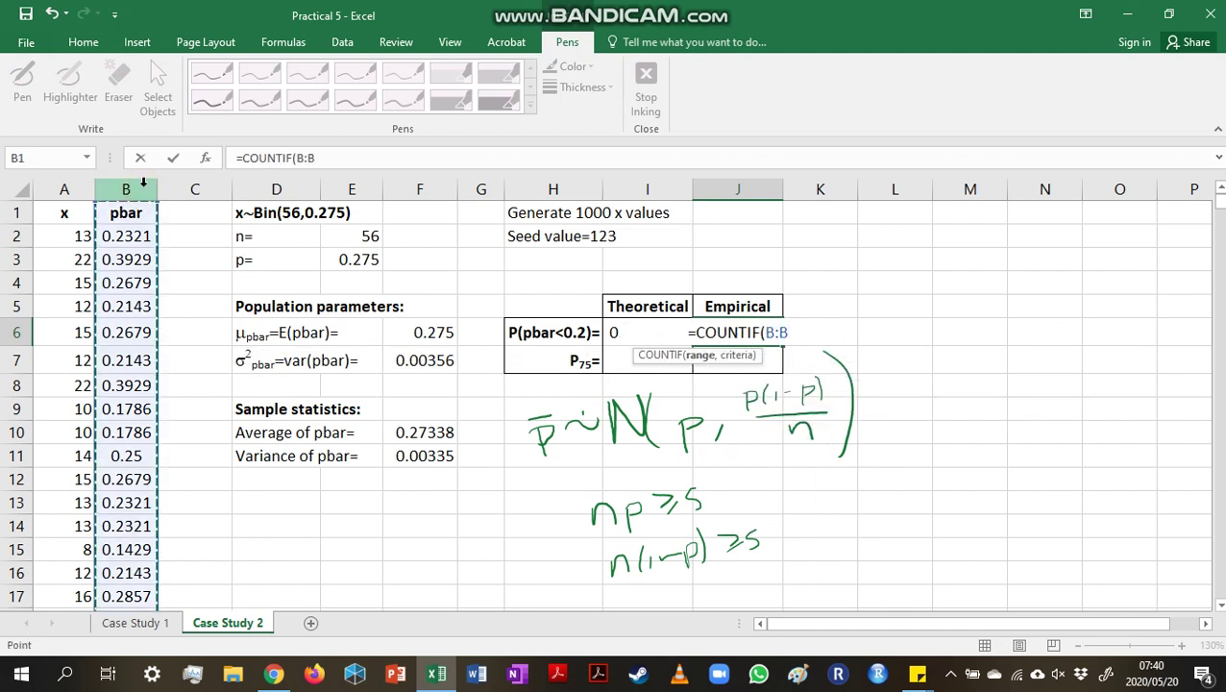
{"action": "type", "text": ","}
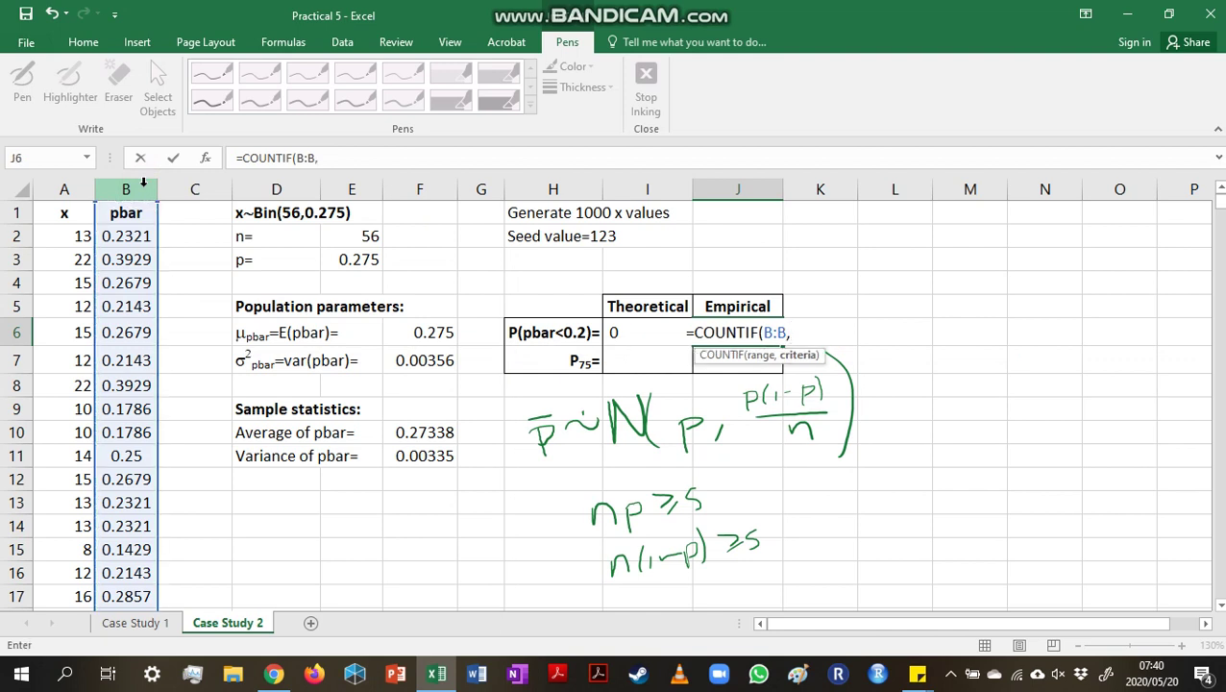
{"action": "type", "text": "\""}
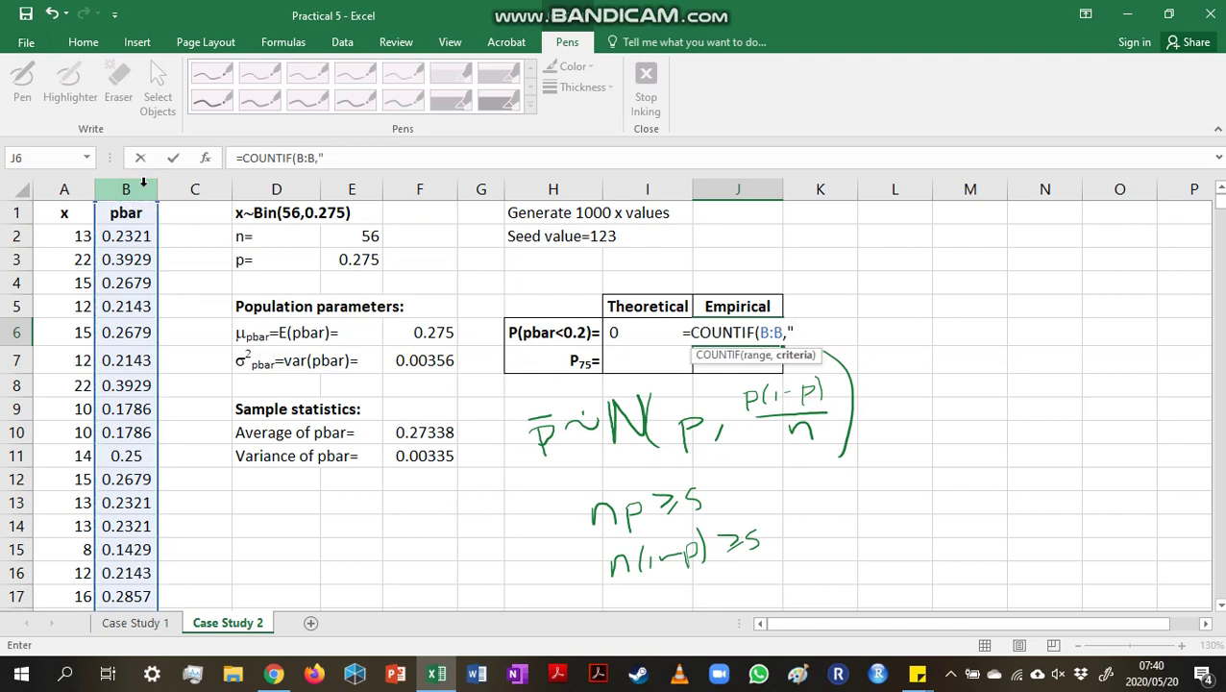
{"action": "type", "text": "<0.2"}
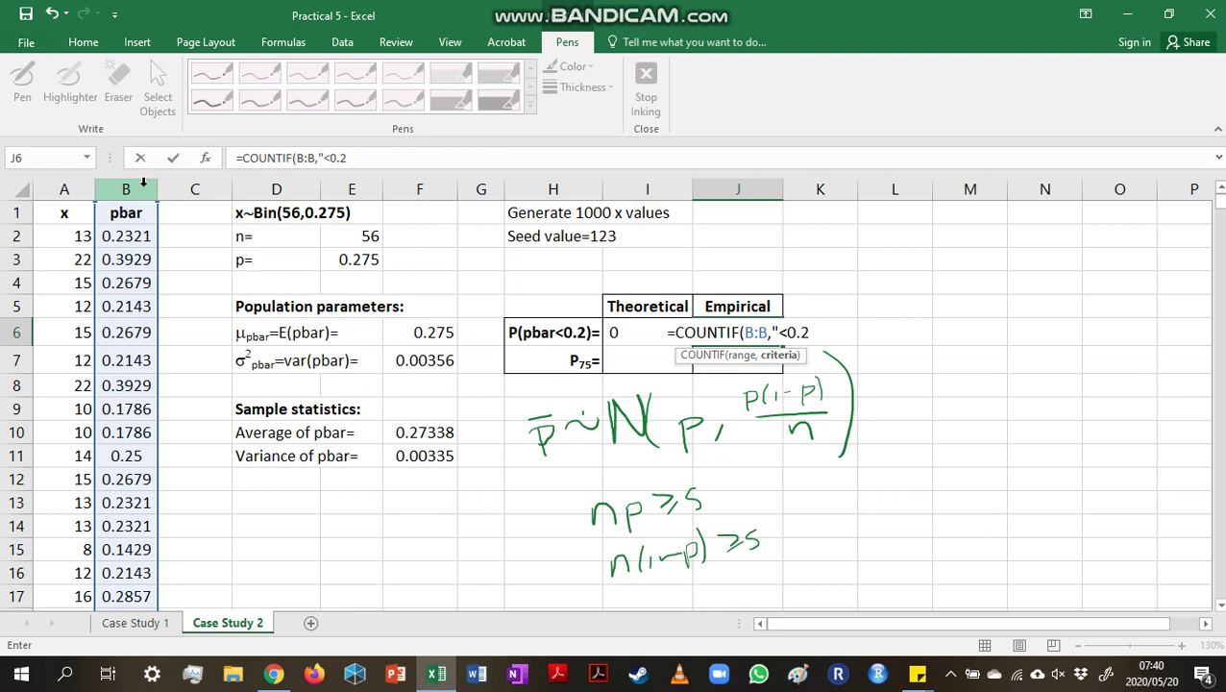
{"action": "type", "text": "\")"}
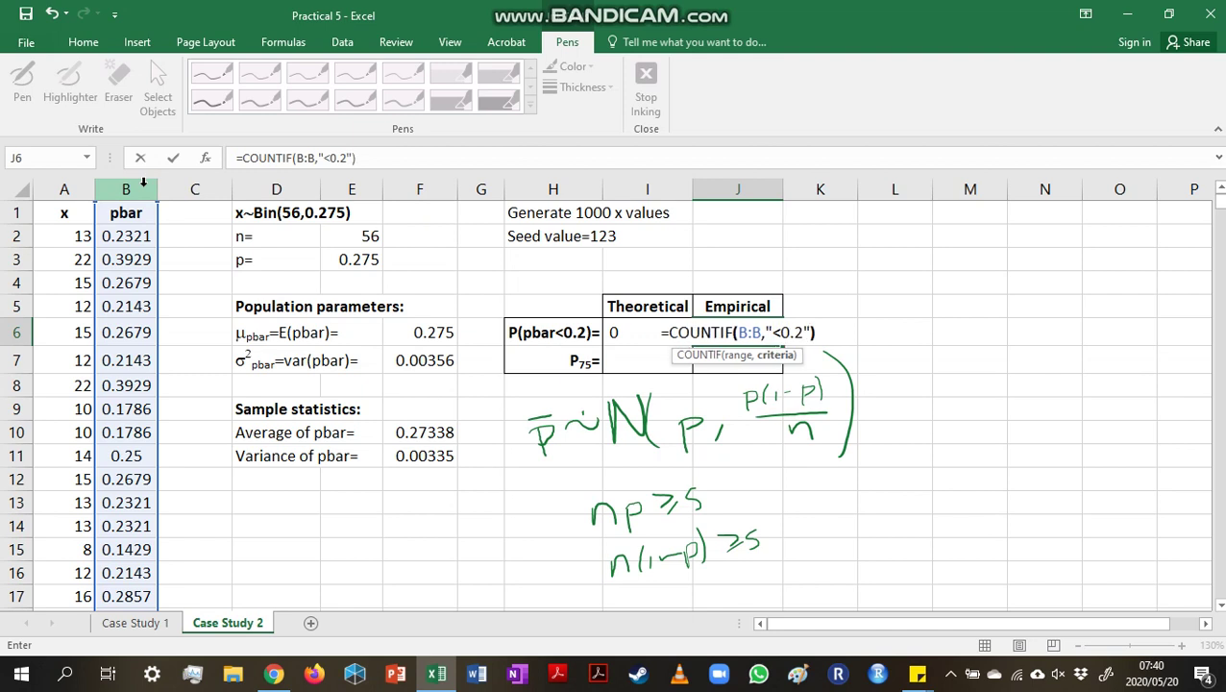
Step: Divide the COUNTIF result in J6 by COUNT of all of column B and complete the formula
{"action": "type", "text": "/"}
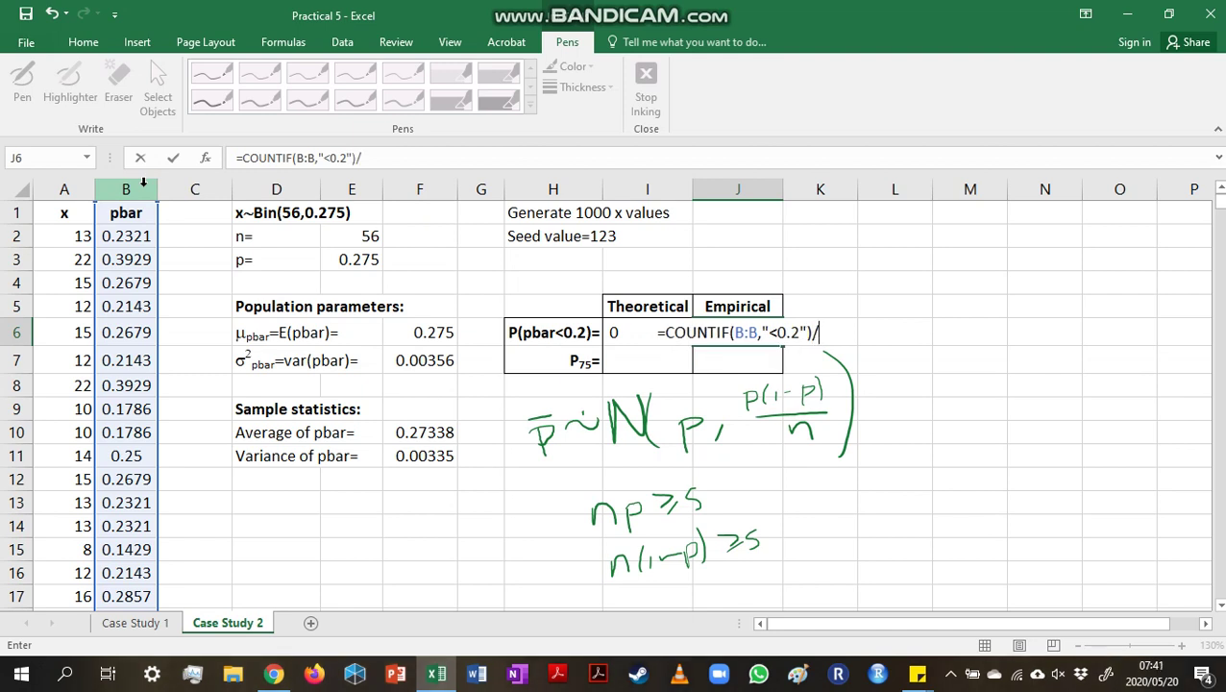
{"action": "type", "text": "cou"}
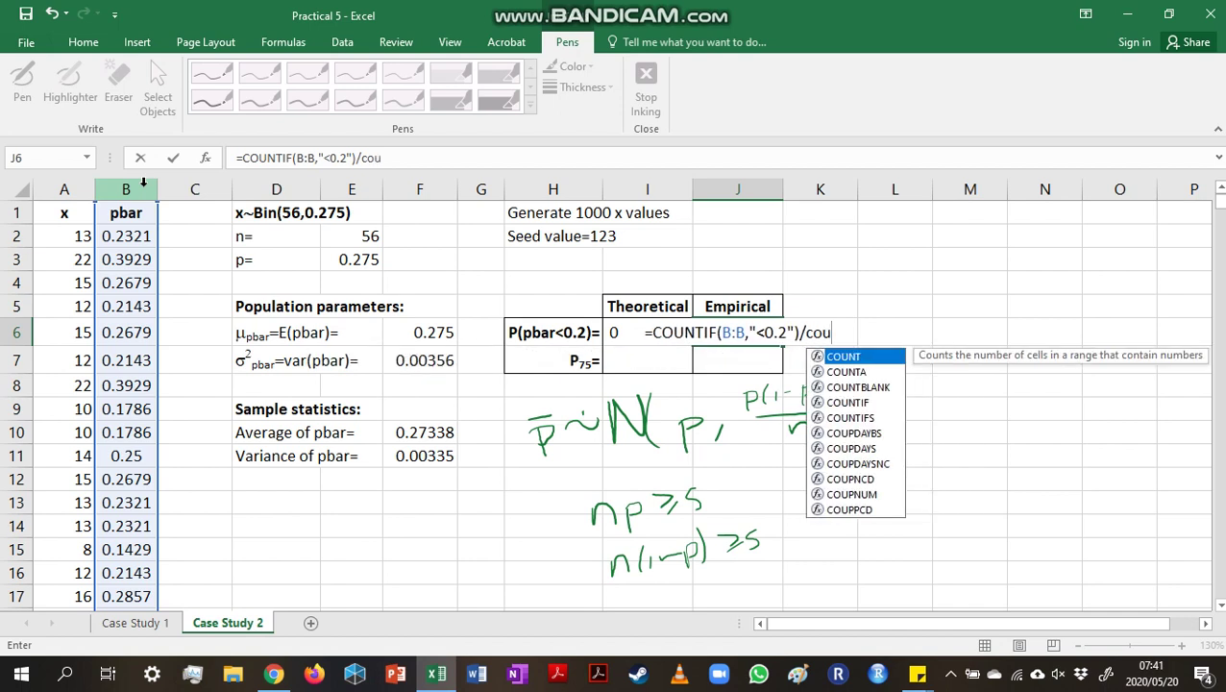
{"action": "key", "text": "Tab"}
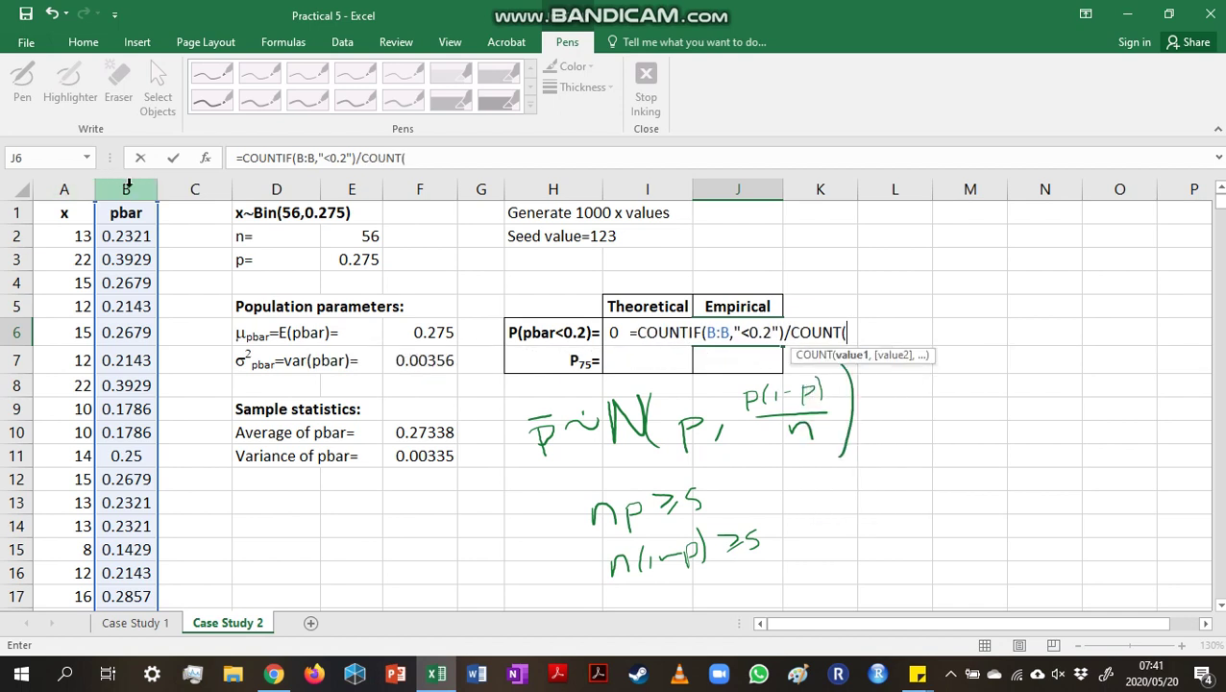
{"action": "left_click", "coordinate": [128, 185]}
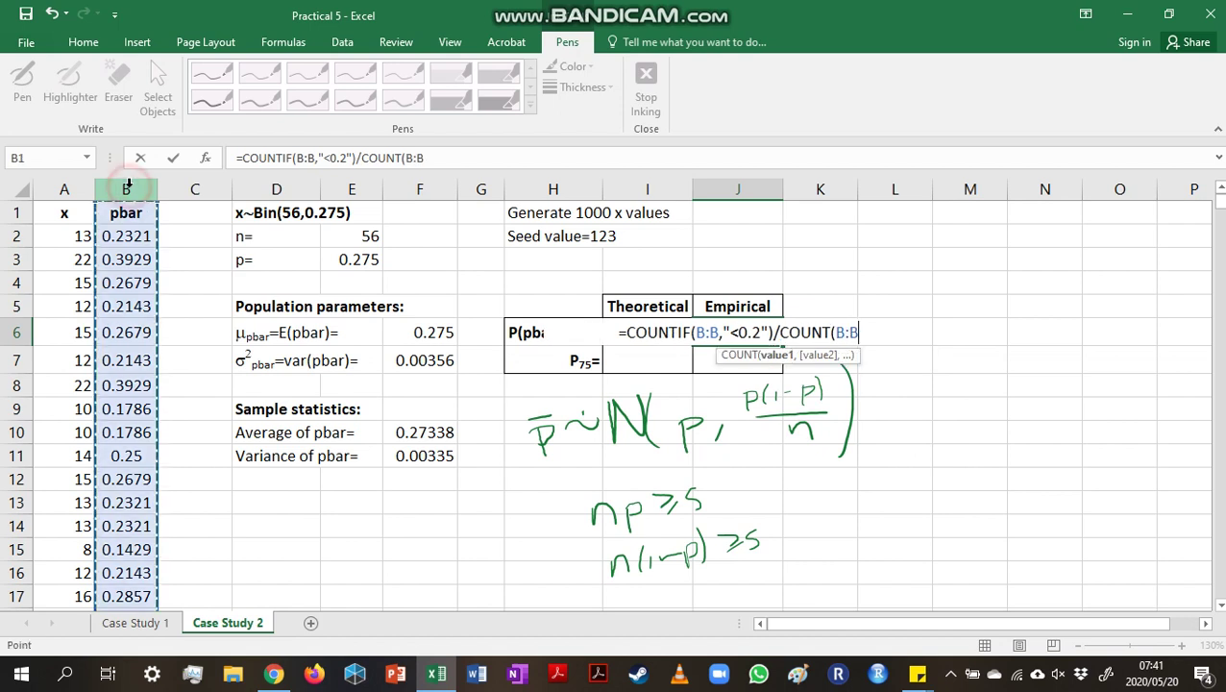
{"action": "type", "text": ")"}
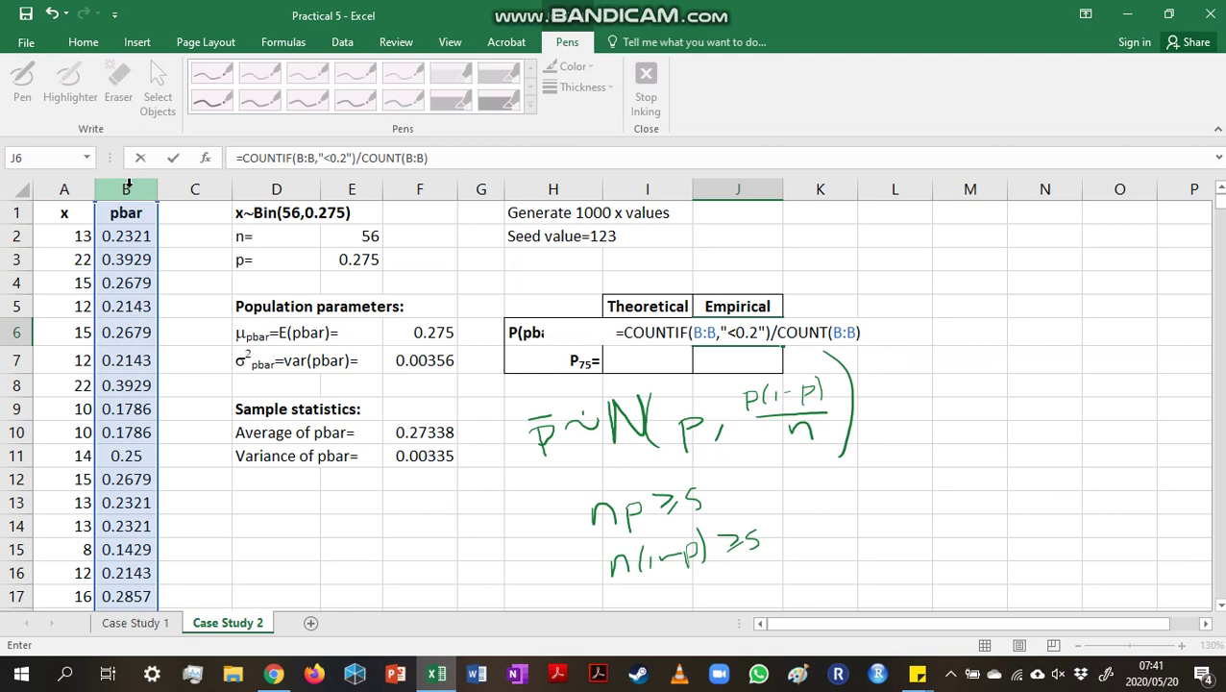
{"action": "key", "text": "Return"}
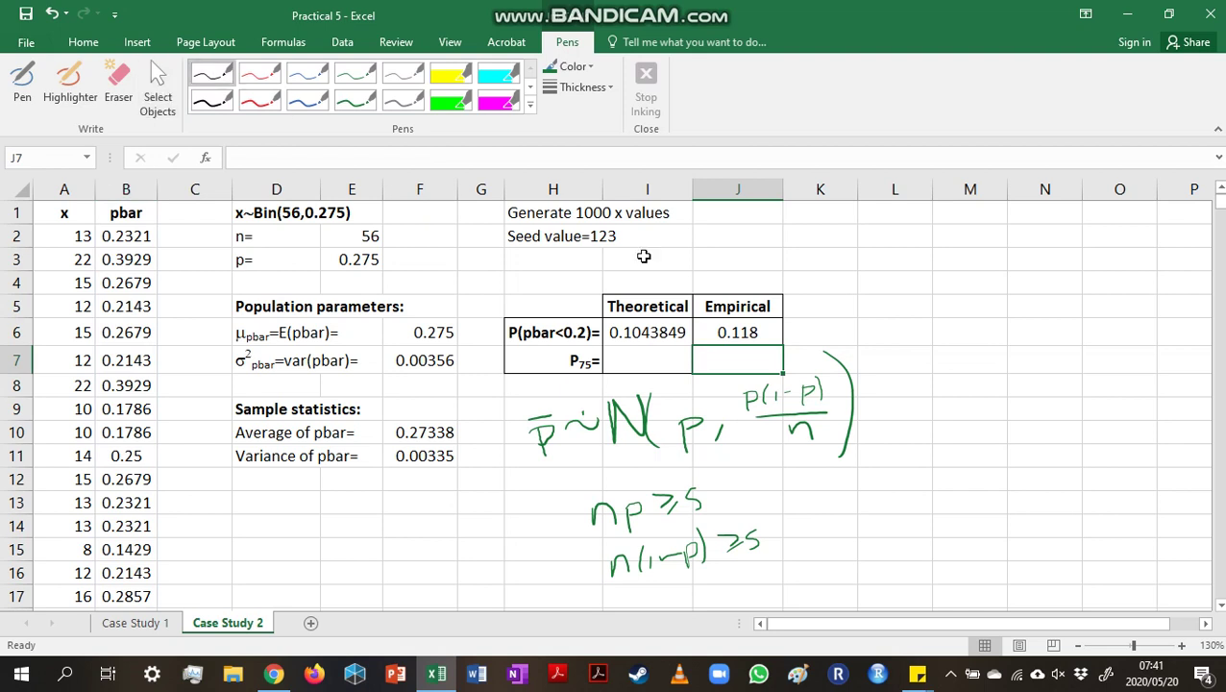
Step: Begin a NORM.INV formula in cell I7 for the theoretical 75th percentile, with probability 0.75
{"action": "left_click", "coordinate": [657, 362]}
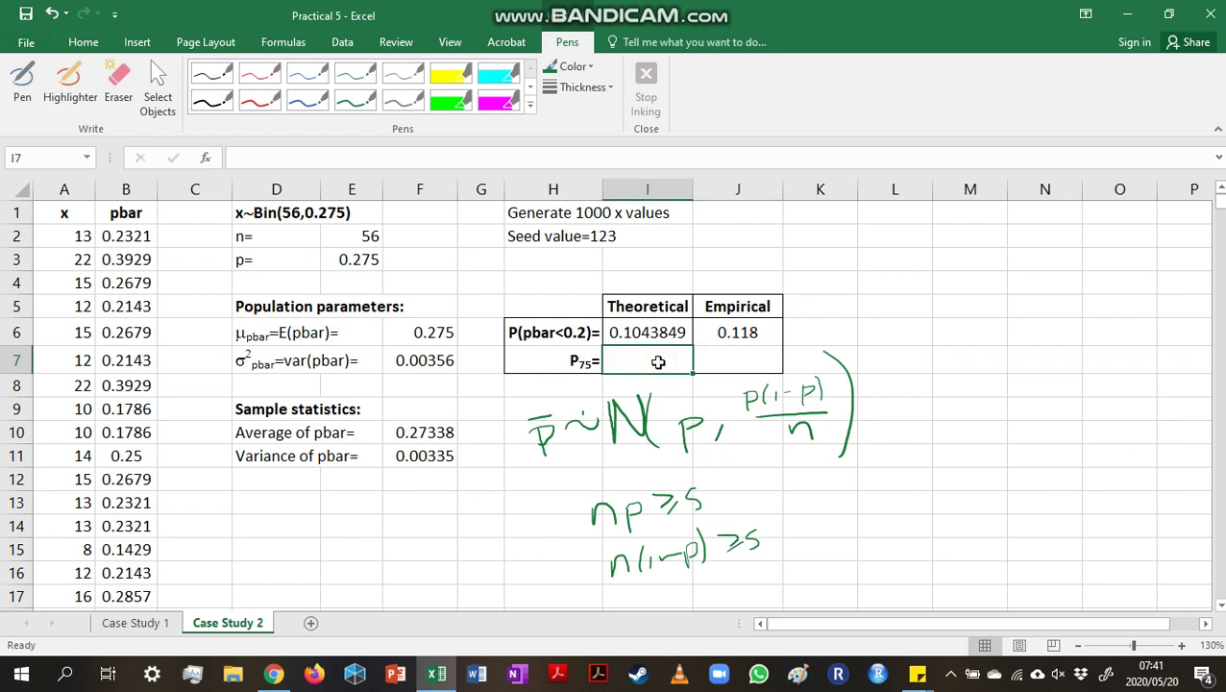
{"action": "type", "text": "=no"}
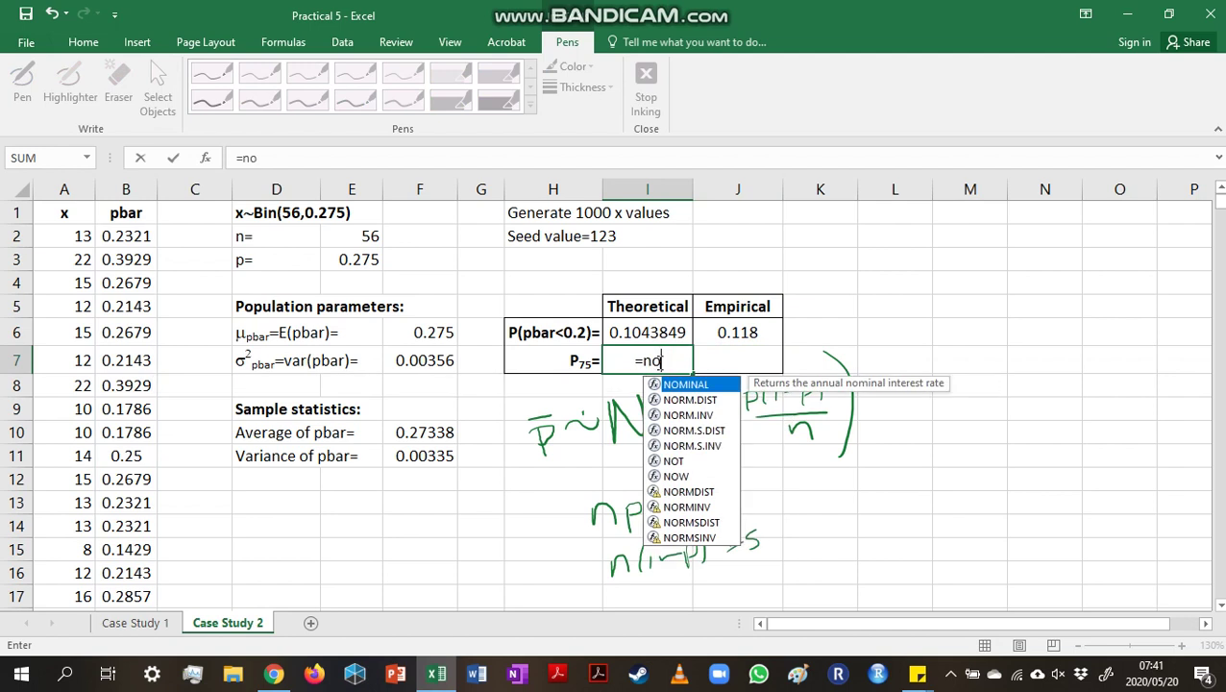
{"action": "key", "text": "Down"}
{"action": "key", "text": "Down"}
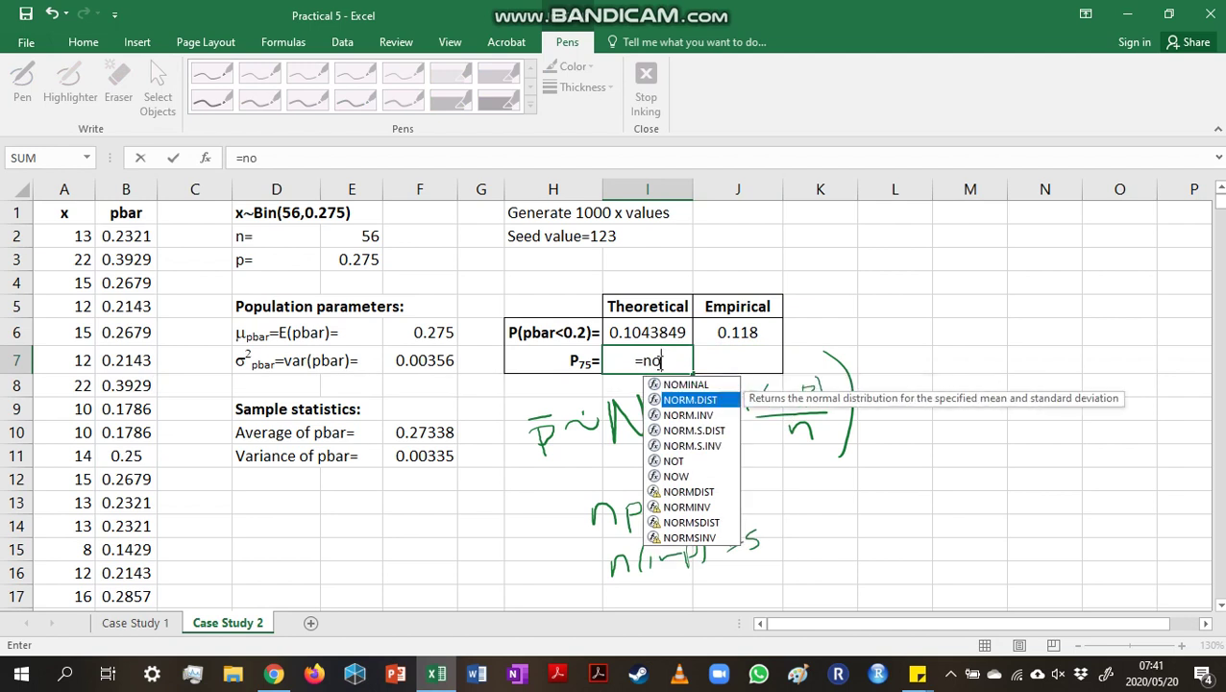
{"action": "key", "text": "Tab"}
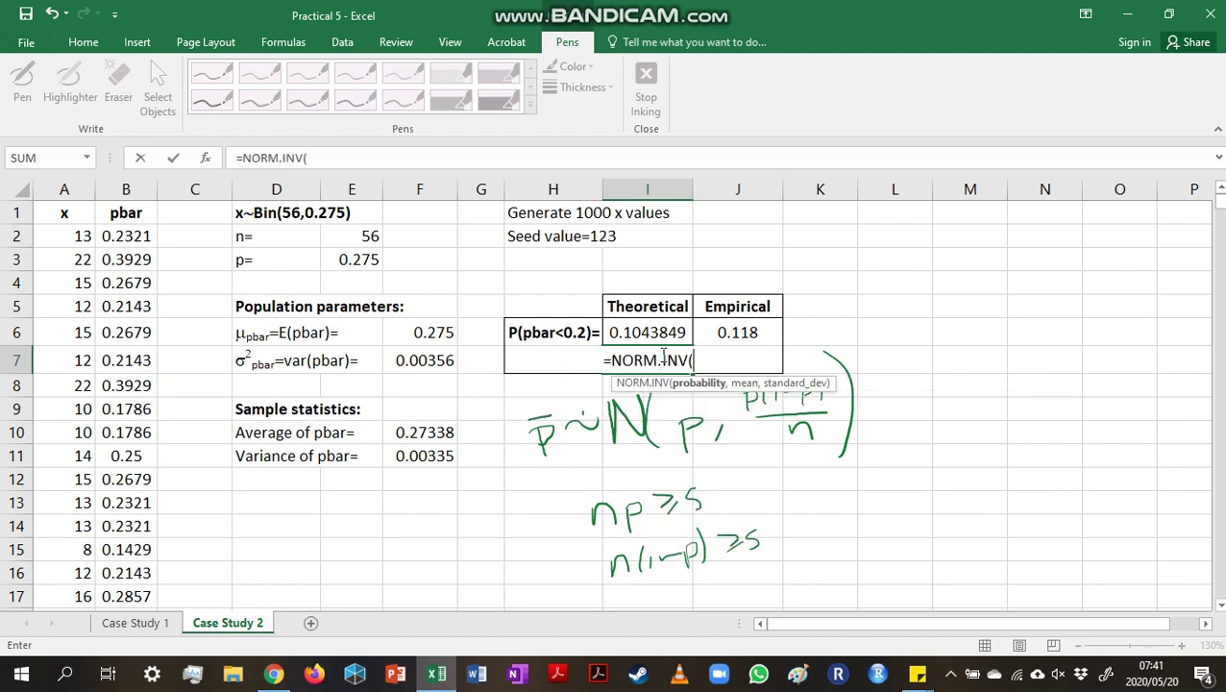
{"action": "type", "text": ".075"}
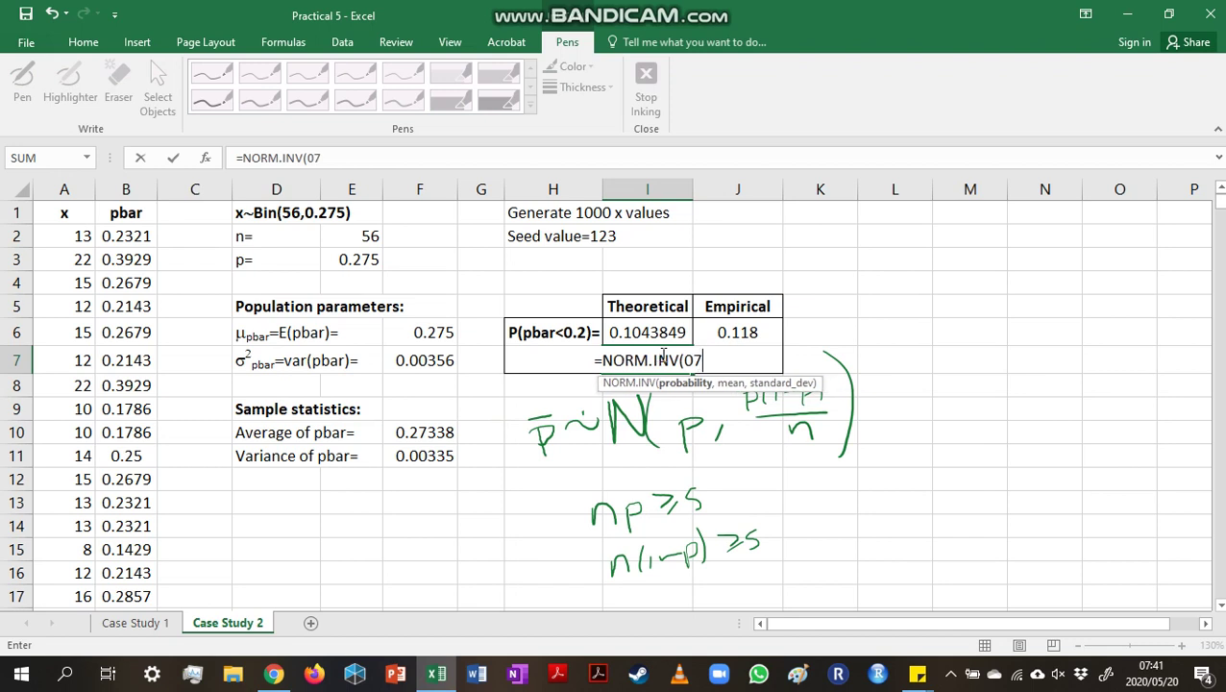
{"action": "key", "text": "BackSpace"}
{"action": "key", "text": "BackSpace"}
{"action": "key", "text": "BackSpace"}
{"action": "key", "text": "BackSpace"}
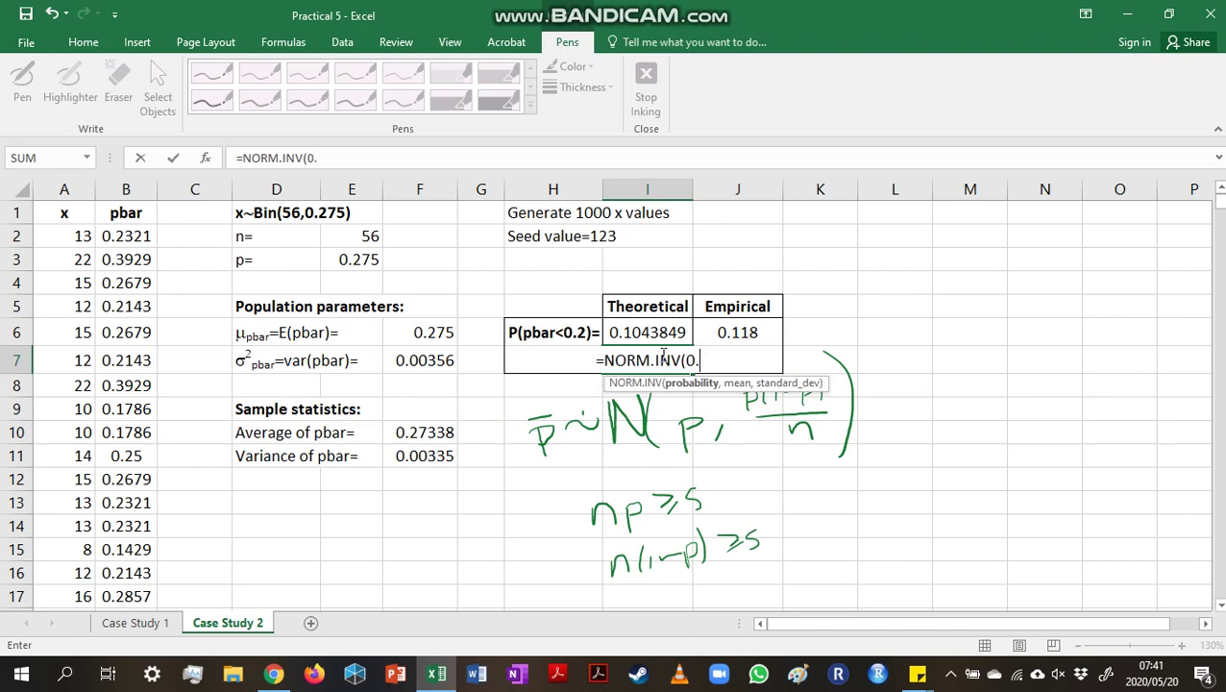
{"action": "type", "text": ".75"}
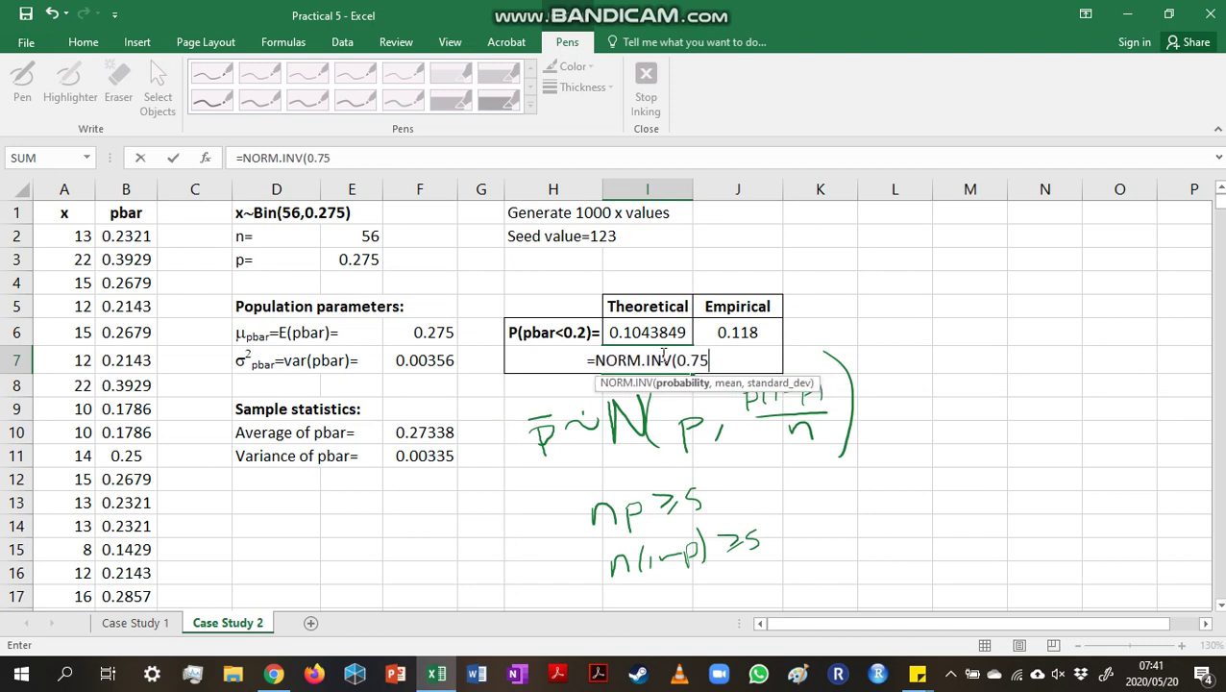
Step: Complete the NORM.INV formula in I7 with mean F6 and standard deviation SQRT(F7)
{"action": "type", "text": ","}
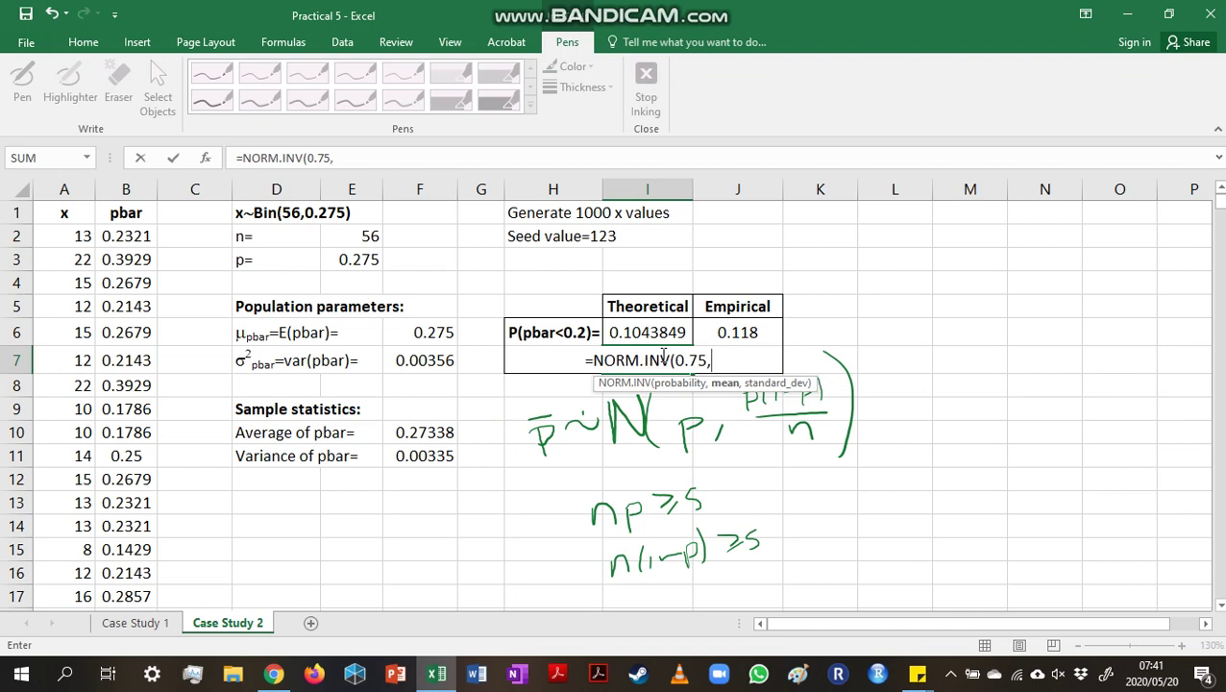
{"action": "left_click", "coordinate": [435, 330]}
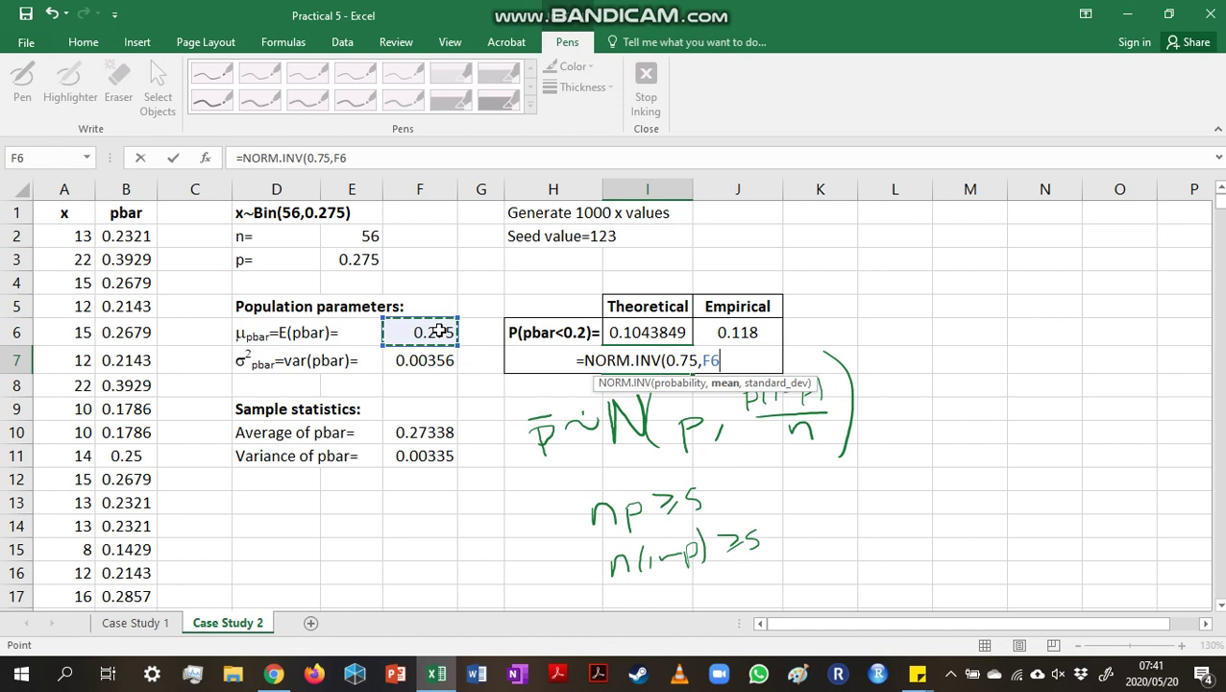
{"action": "type", "text": ","}
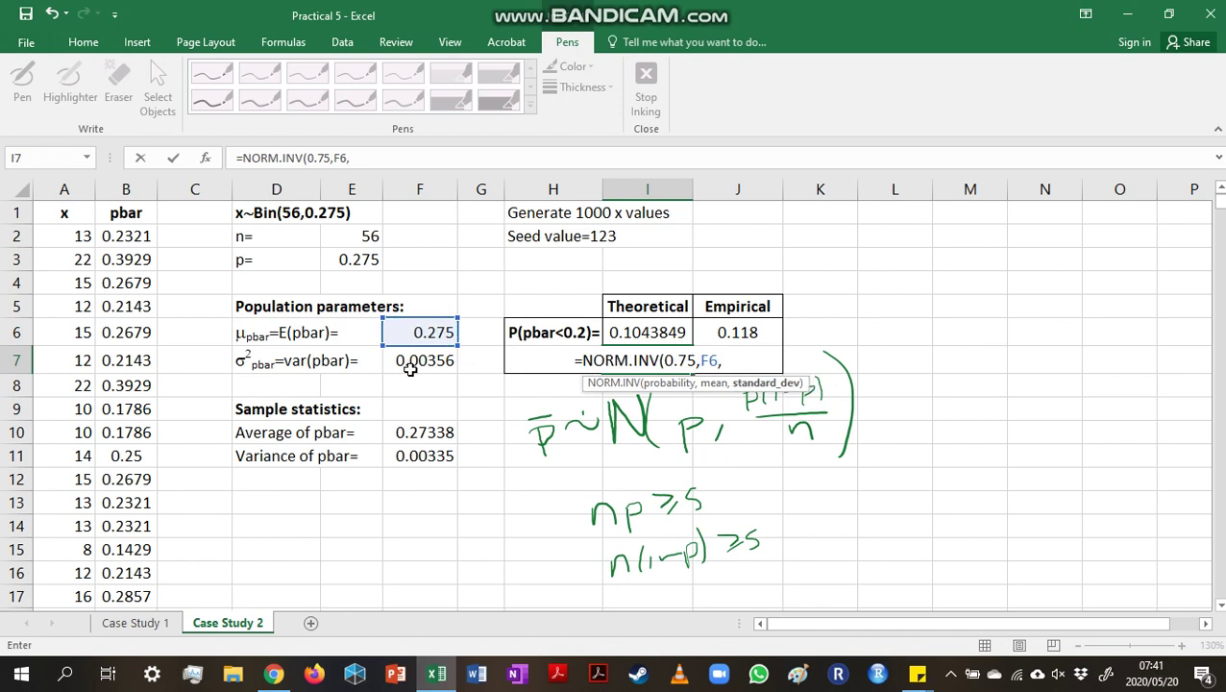
{"action": "type", "text": "sq"}
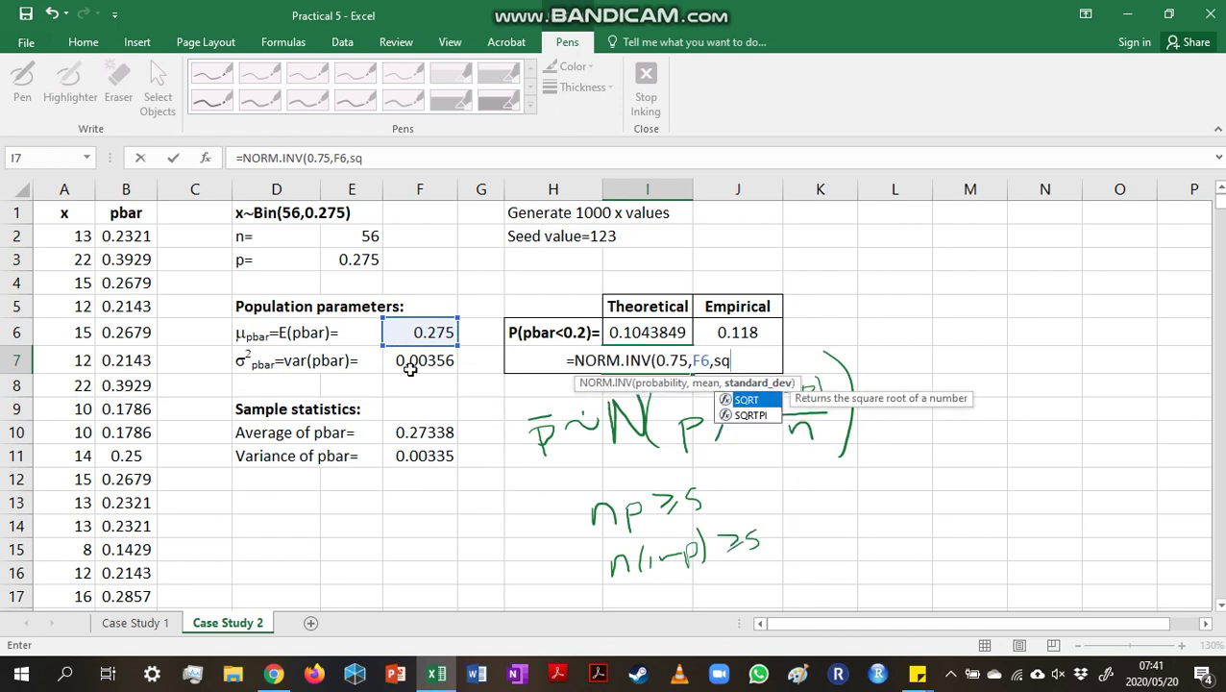
{"action": "key", "text": "Tab"}
{"action": "left_click", "coordinate": [410, 370]}
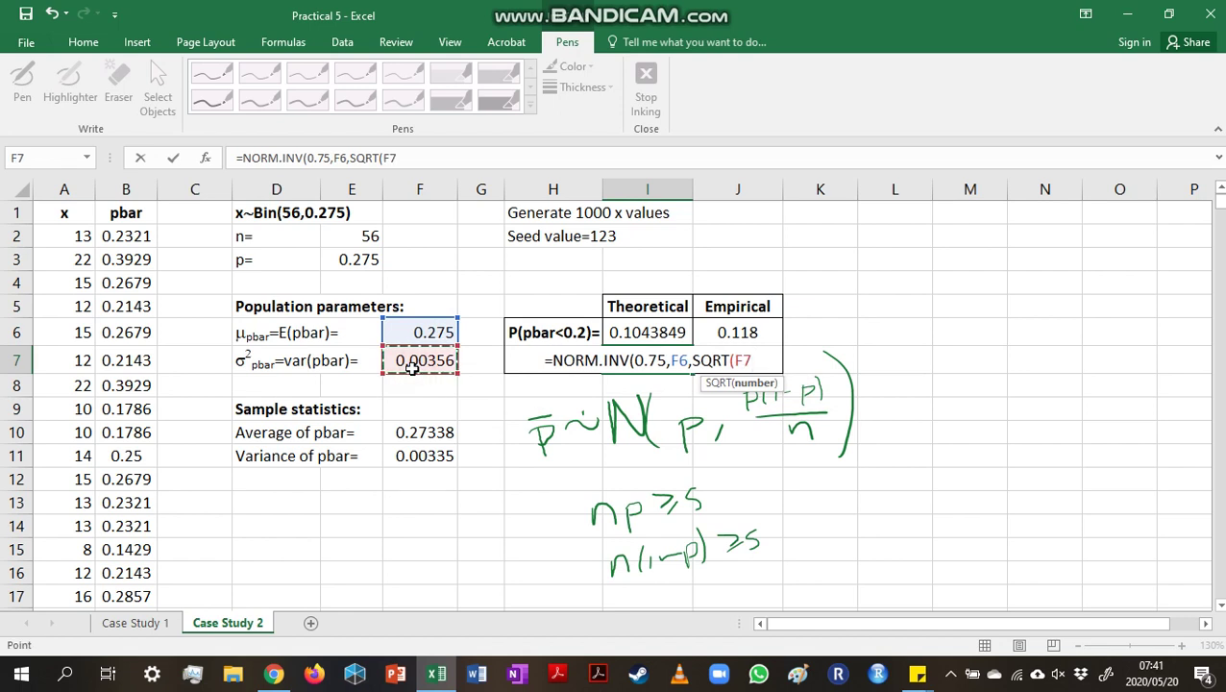
{"action": "type", "text": "))"}
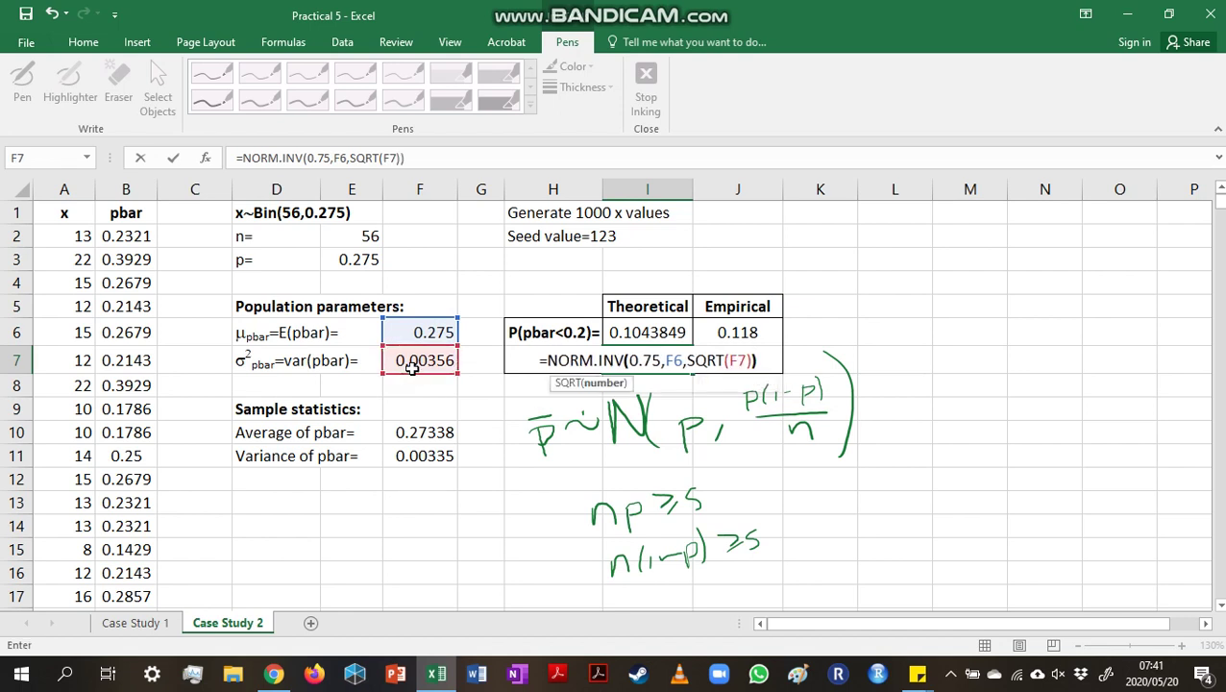
{"action": "key", "text": "Return"}
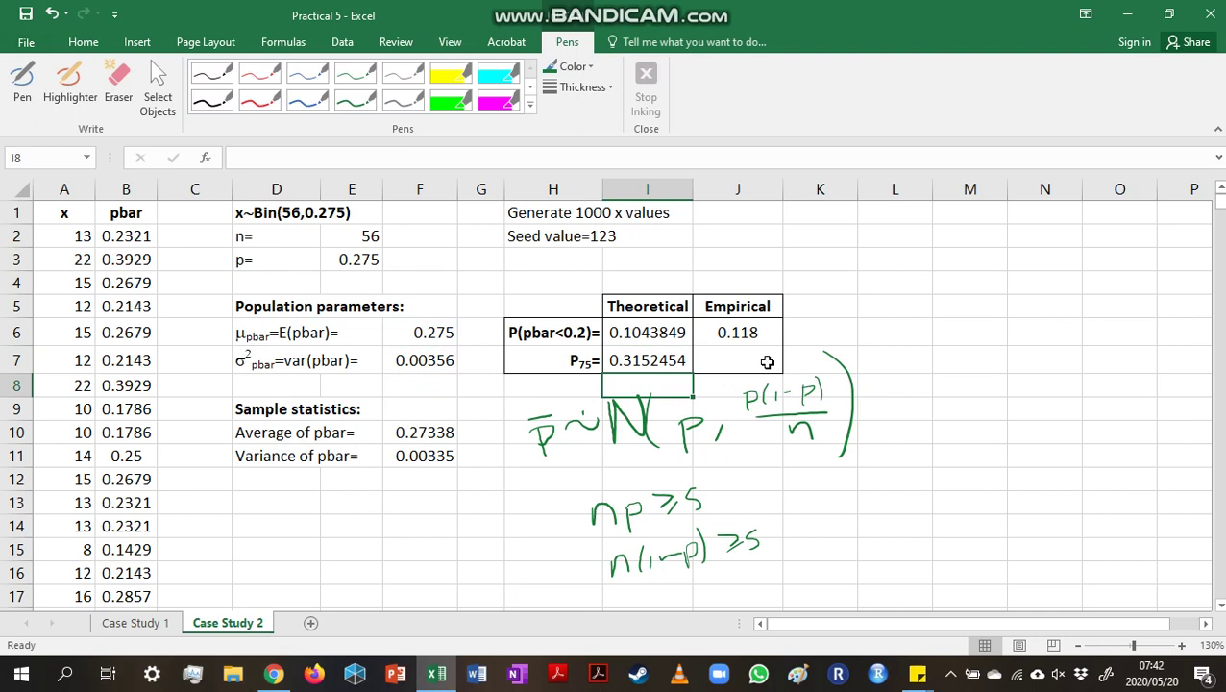
Step: Calculate the empirical 75th percentile of pbar in cell J7 with PERCENTILE.EXC over all of column B and k 0.75
{"action": "left_click", "coordinate": [766, 361]}
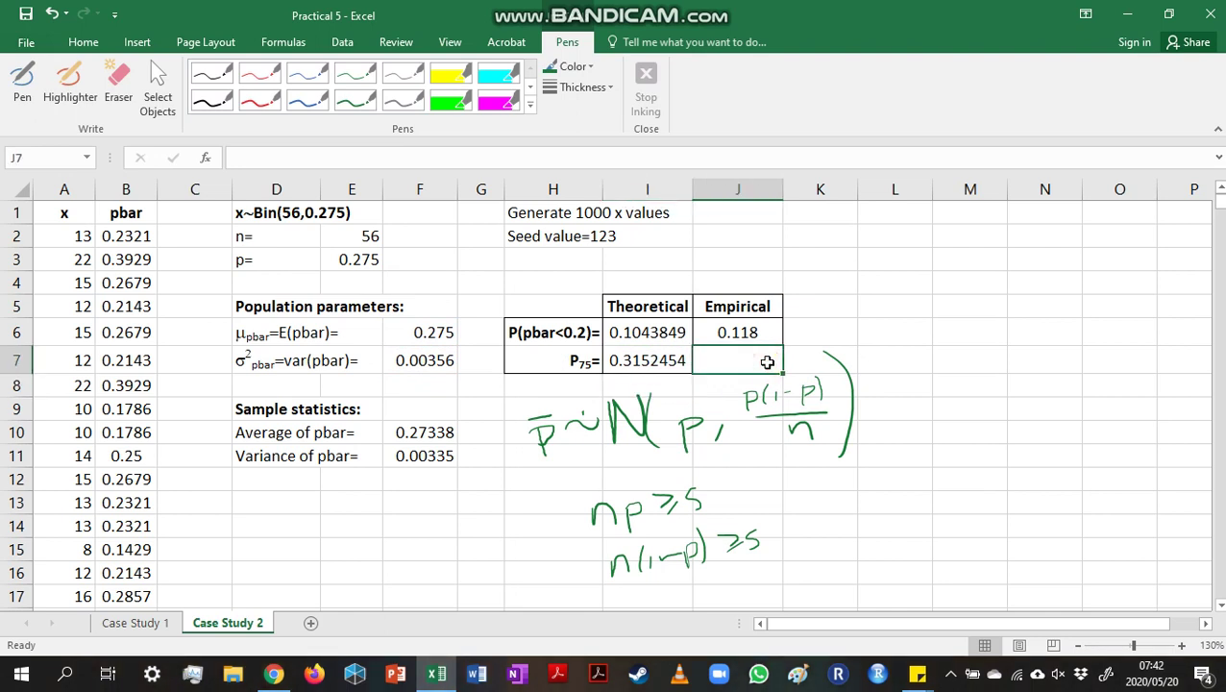
{"action": "type", "text": "="}
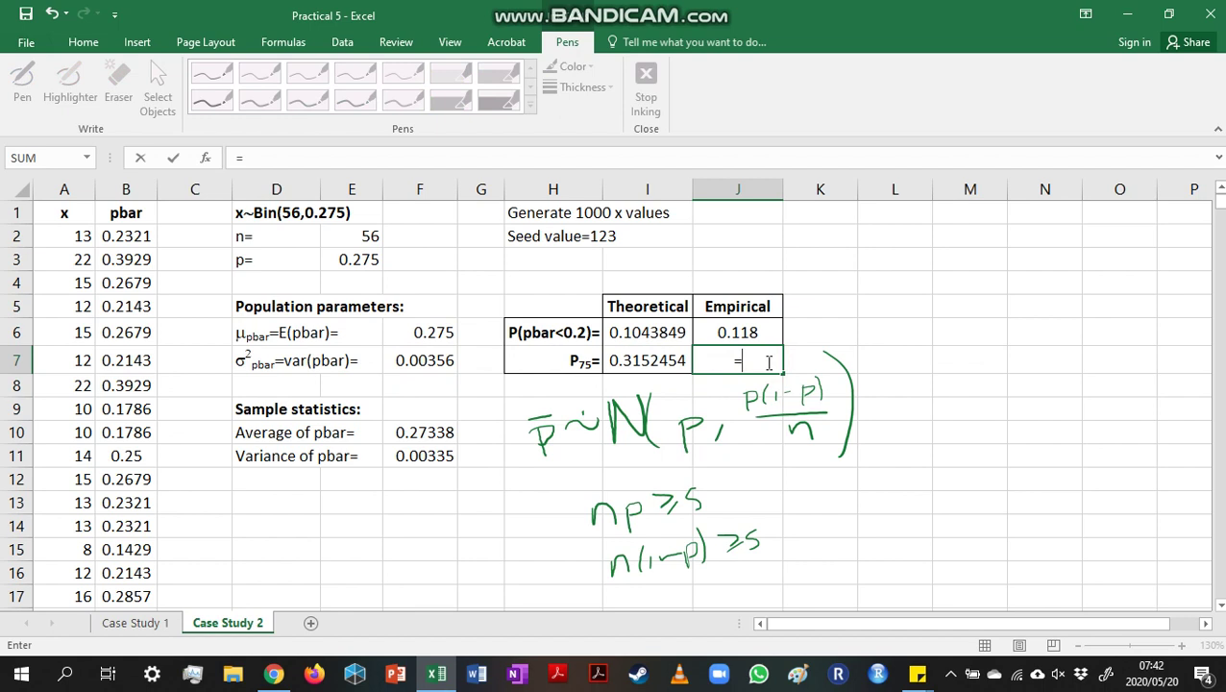
{"action": "type", "text": "pe"}
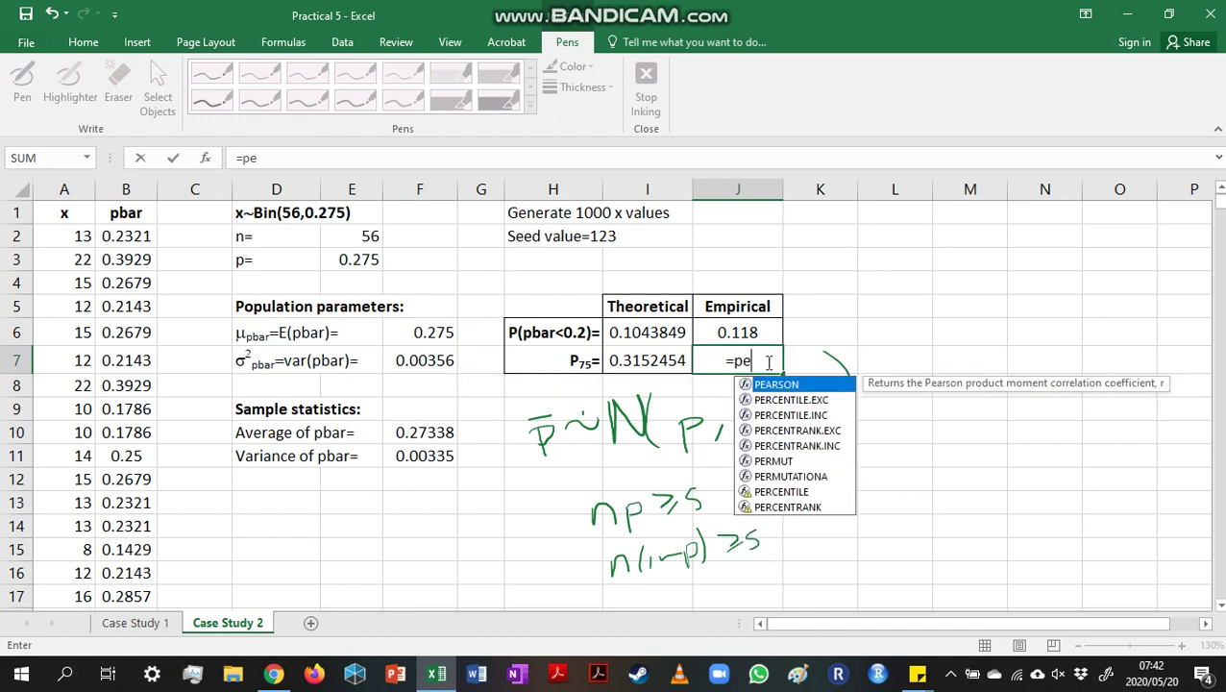
{"action": "type", "text": "r"}
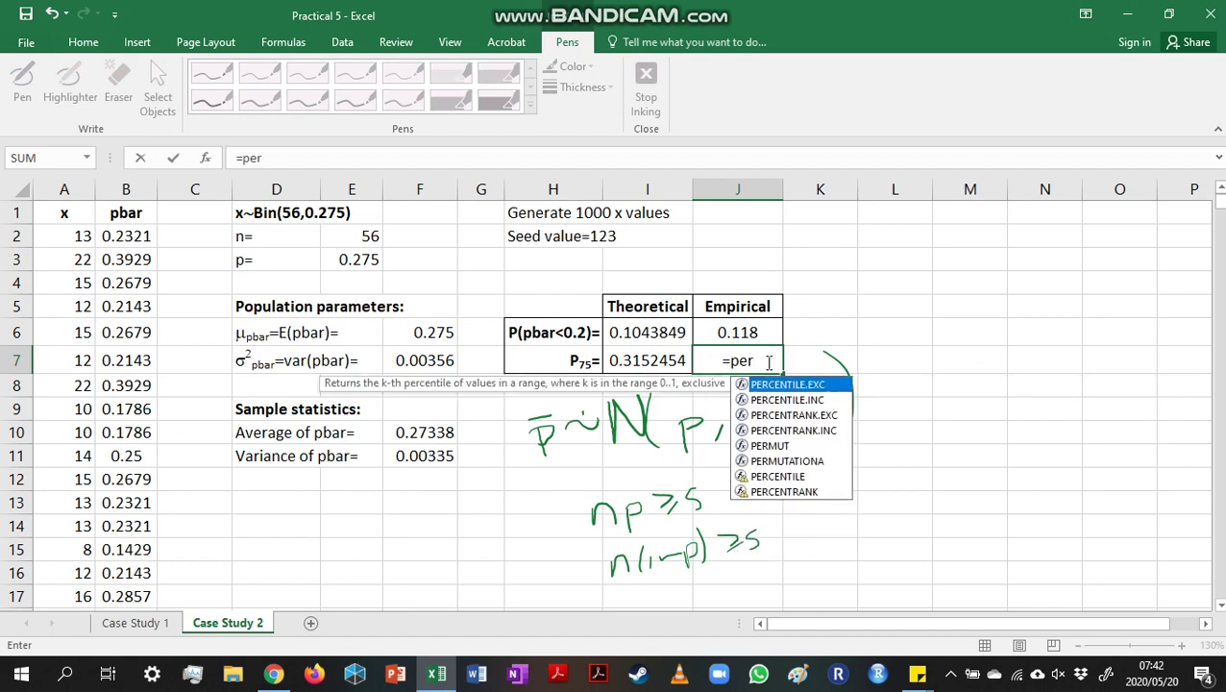
{"action": "key", "text": "Tab"}
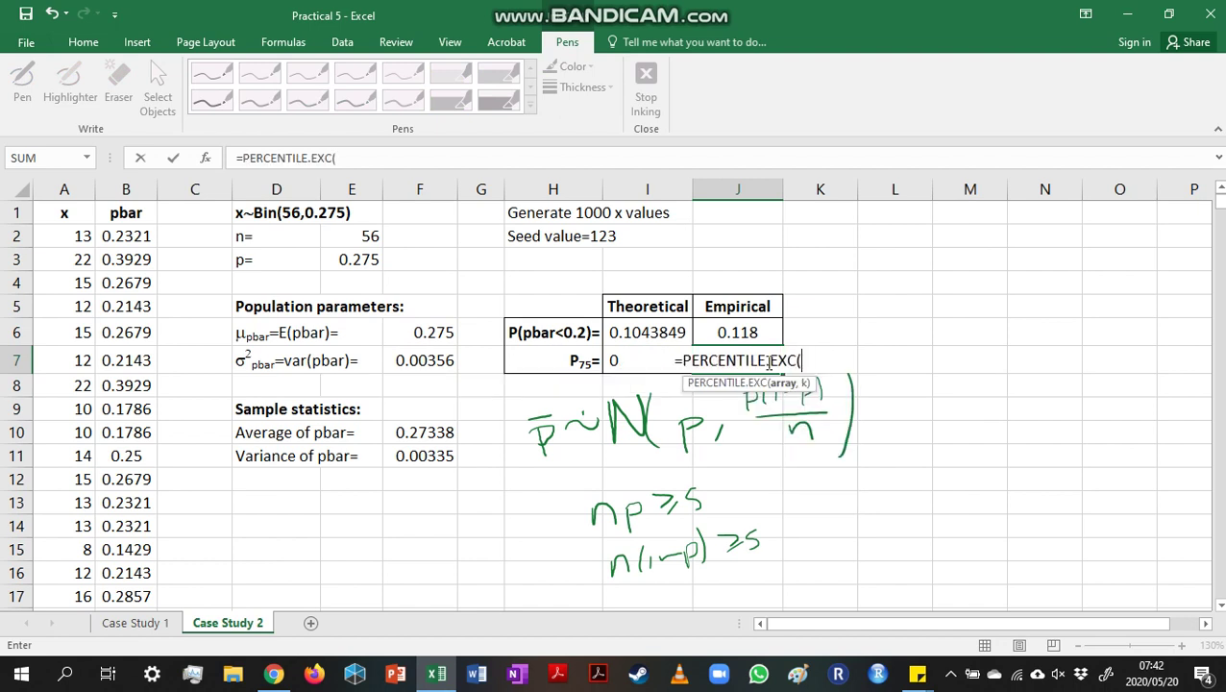
{"action": "left_click", "coordinate": [125, 188]}
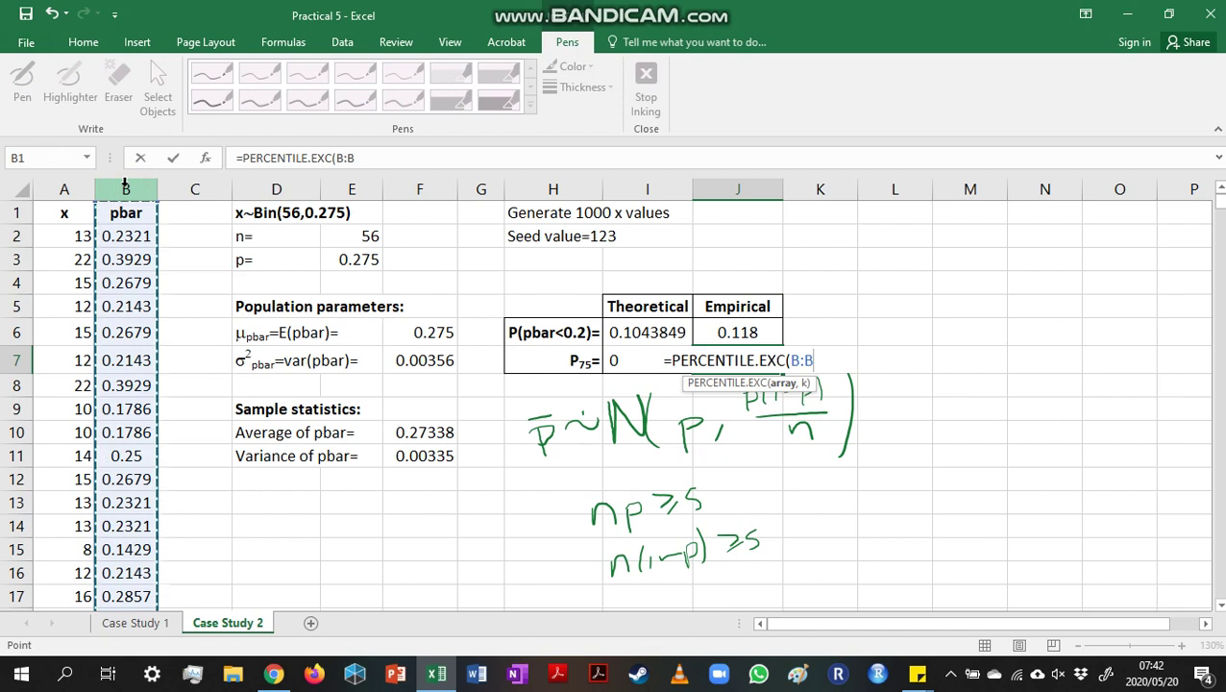
{"action": "type", "text": ","}
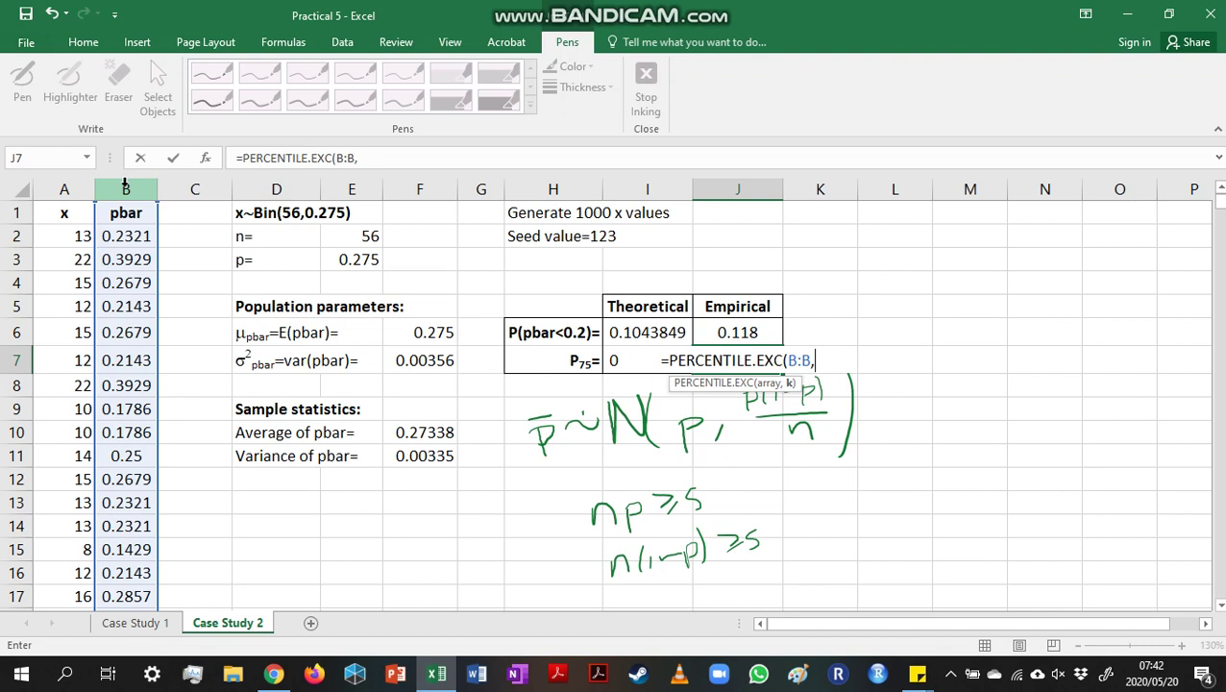
{"action": "type", "text": "0.75"}
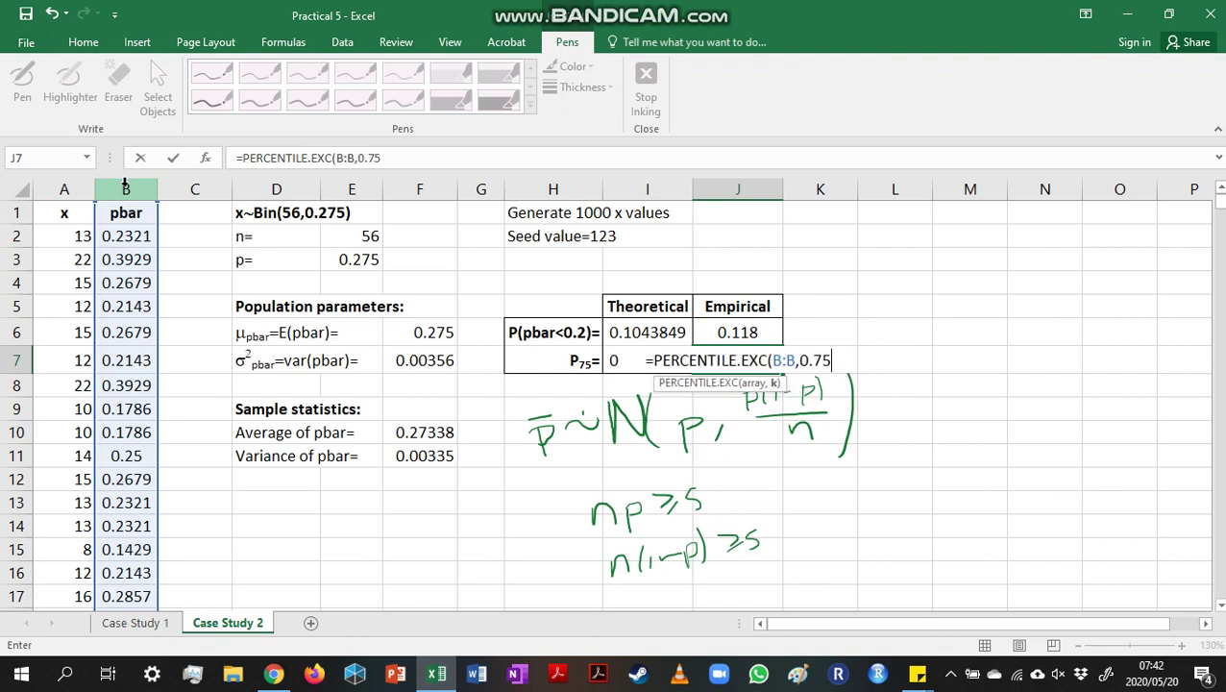
{"action": "type", "text": ")"}
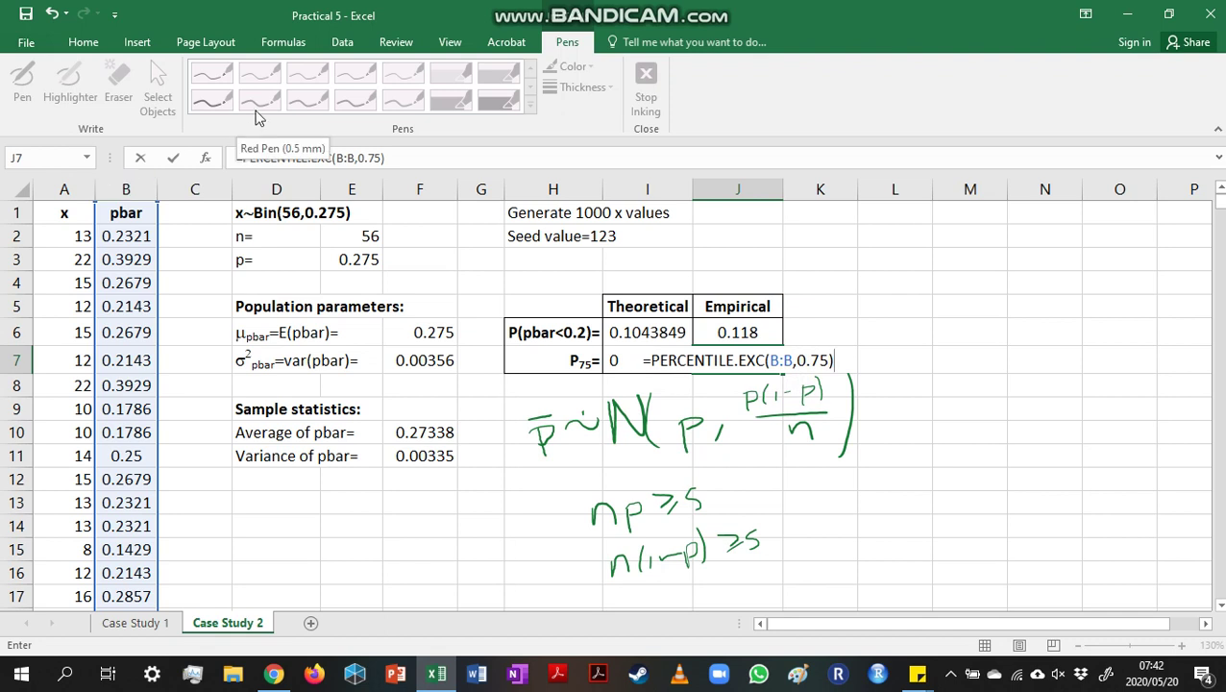
{"action": "key", "text": "Return"}
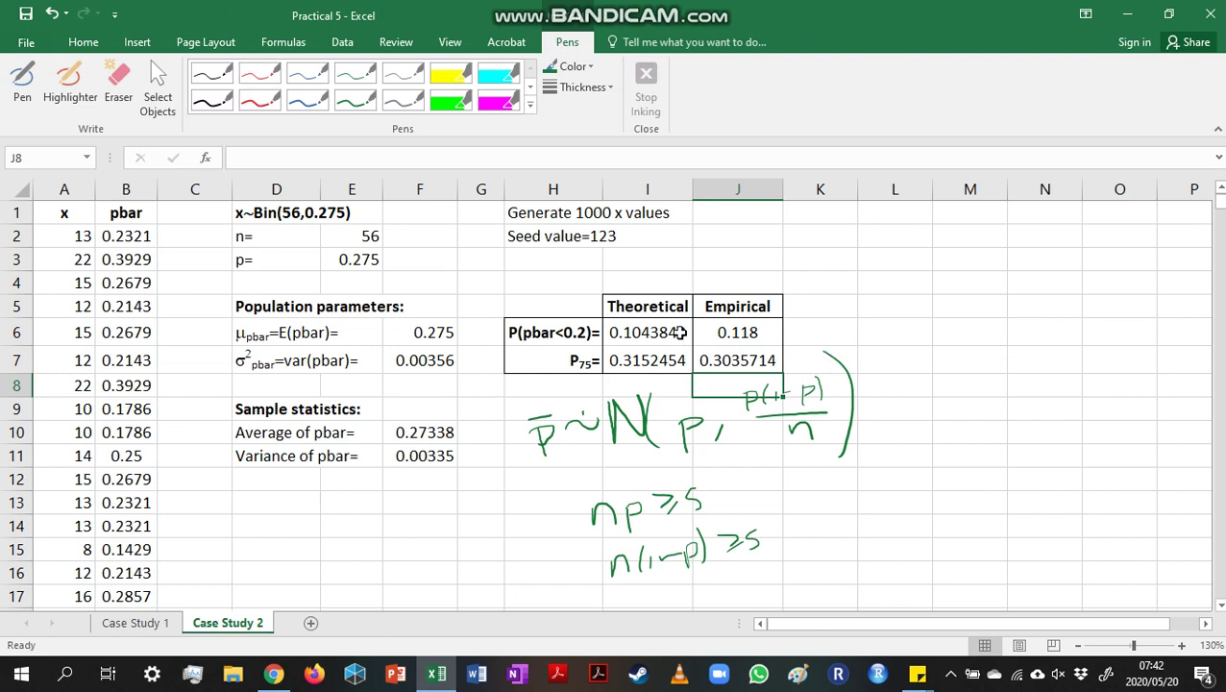
Step: Compare the theoretical and empirical results in the table and check the sample size n in E2
{"action": "left_click", "coordinate": [708, 334]}
{"action": "left_click_drag", "start_coordinate": [708, 334], "coordinate": [654, 357]}
{"action": "left_click", "coordinate": [821, 325]}
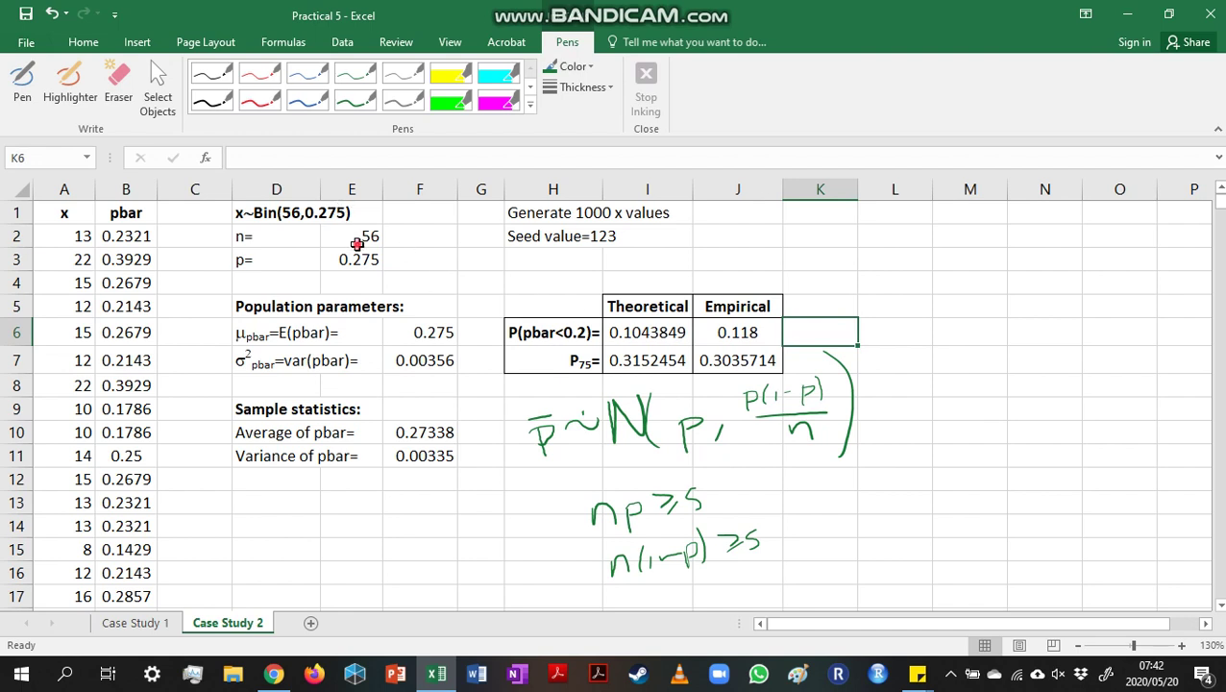
{"action": "left_click", "coordinate": [354, 240]}
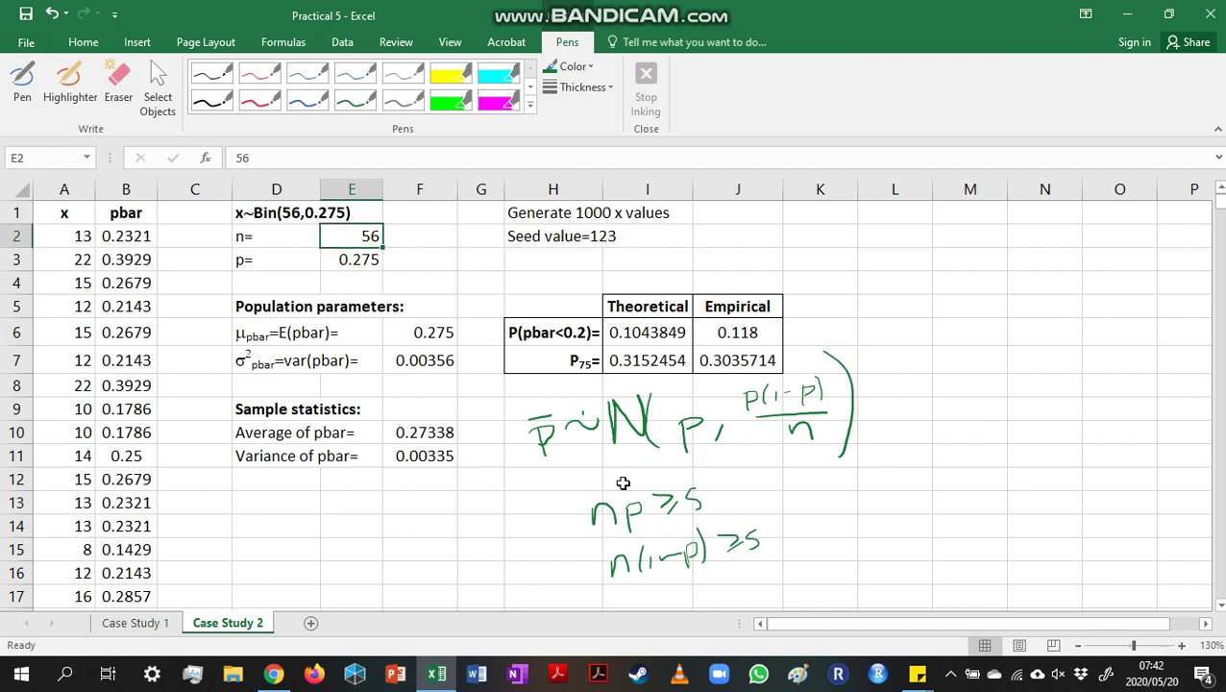